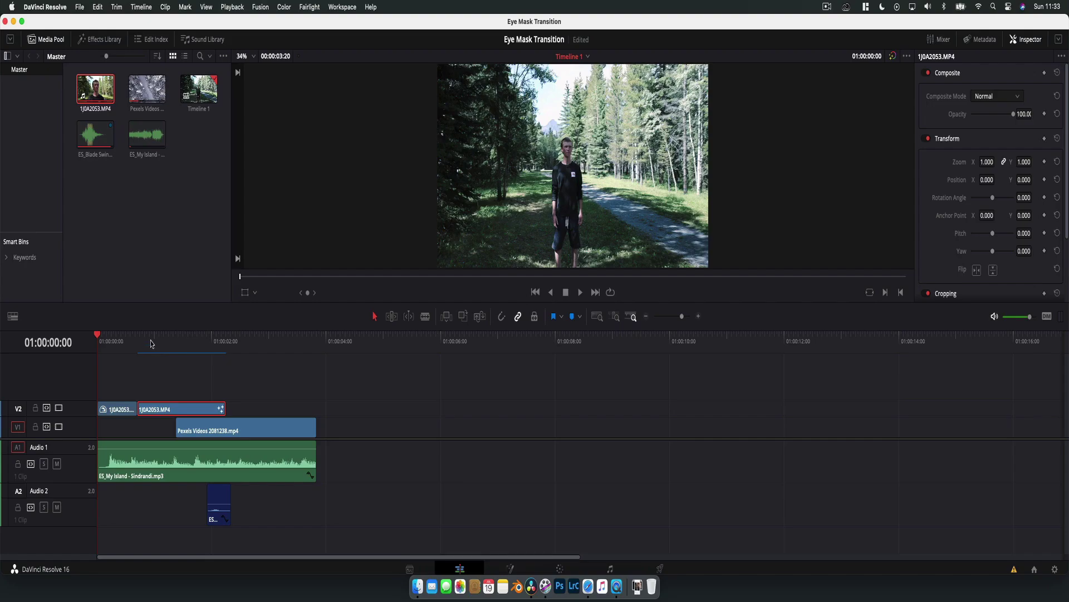
# - Scrub and play the finished transition from the start into the snowy forest clip
pyautogui.click(168, 338)
pyautogui.moveTo(170, 339); pyautogui.dragTo(97, 337)
pyautogui.press('space')
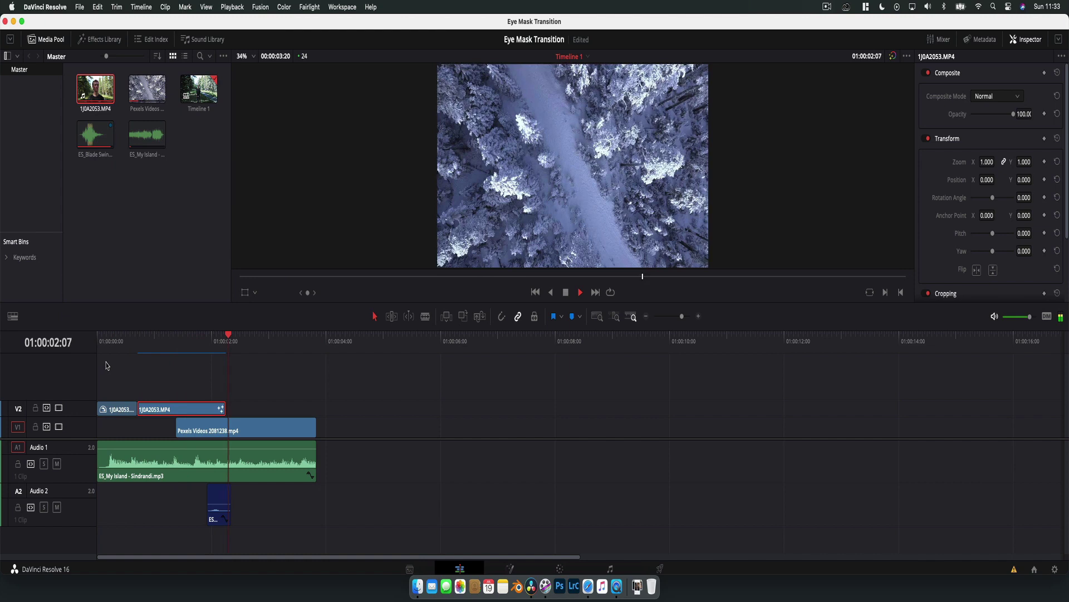
pyautogui.press('space')
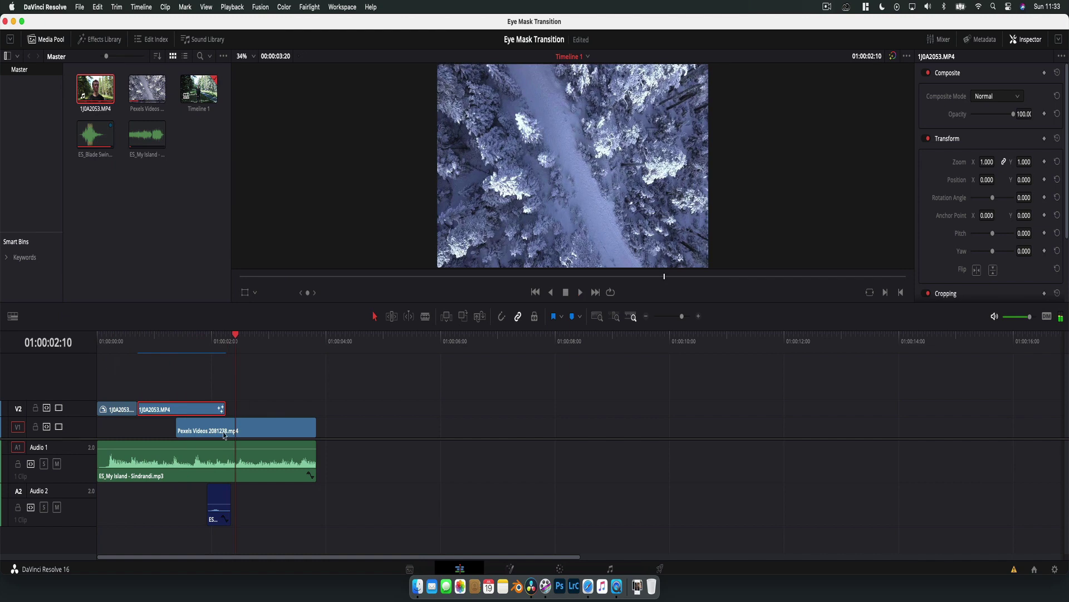
pyautogui.click(206, 347)
# - Inspect the transition's Fusion nodes (Polygon1, MaskedVideo, Original, Transform1) and shift Transform1_1 right
pyautogui.click(507, 568)
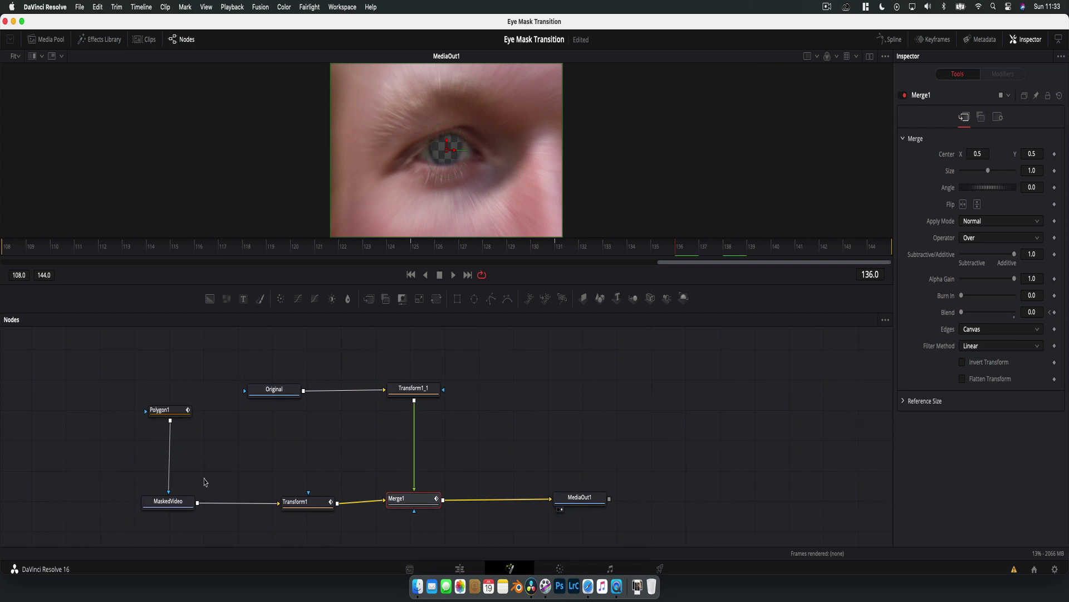
pyautogui.moveTo(161, 409)
pyautogui.mouseDown()
pyautogui.moveTo(493, 479)
pyautogui.moveTo(157, 411)
pyautogui.mouseUp()
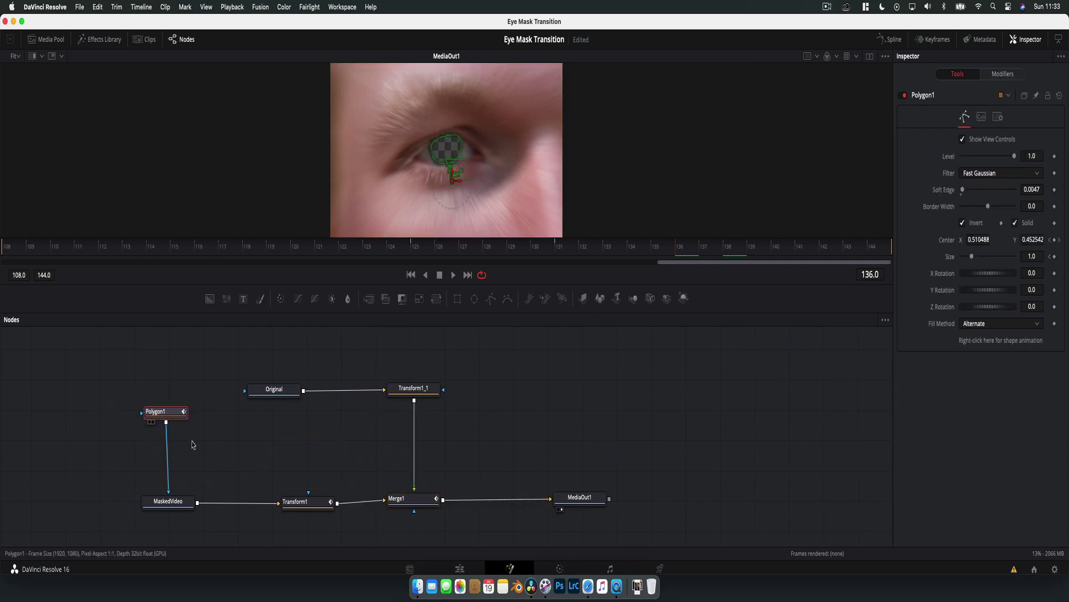
pyautogui.click(179, 509)
pyautogui.keyDown('super'); pyautogui.click(275, 392); pyautogui.keyUp('super')
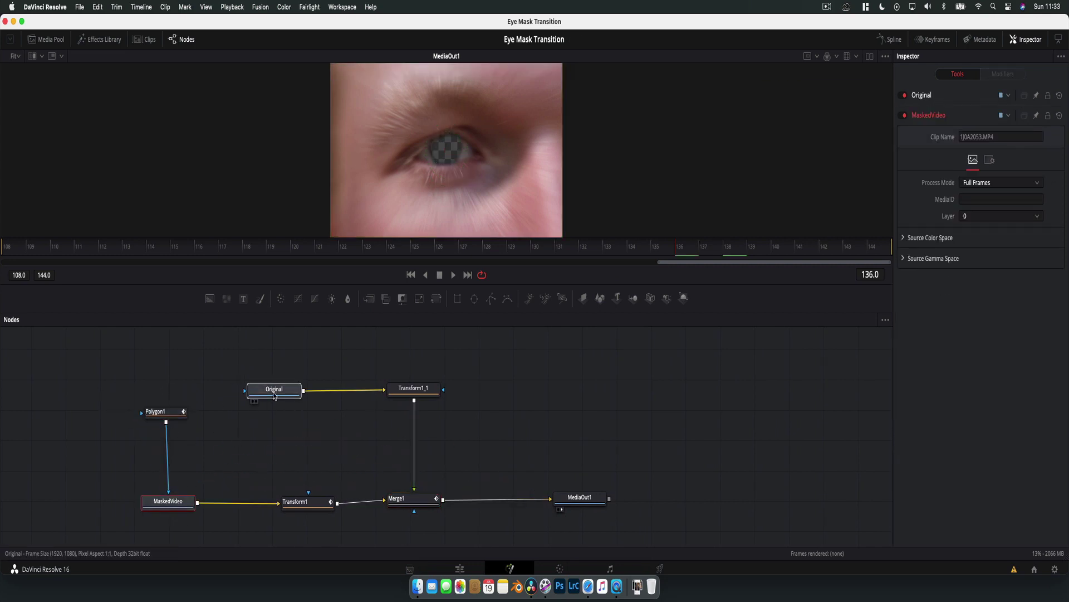
pyautogui.click(329, 501)
pyautogui.moveTo(413, 381); pyautogui.dragTo(439, 392)
pyautogui.click(152, 408)
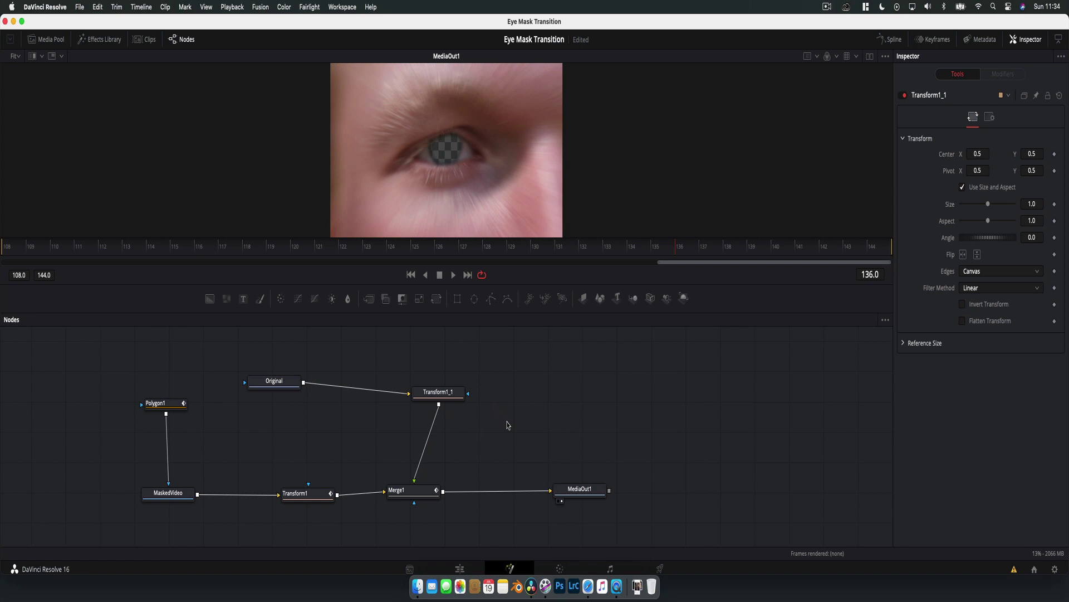
# - Create a new timeline named Tutorial from the Media Pool
pyautogui.click(454, 571)
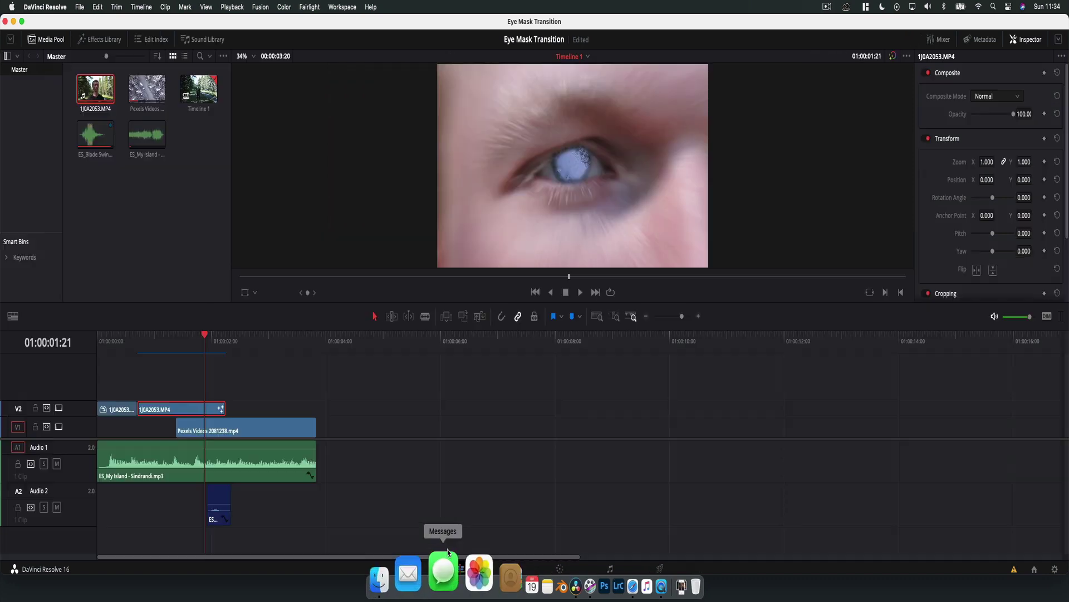
pyautogui.rightClick(196, 187)
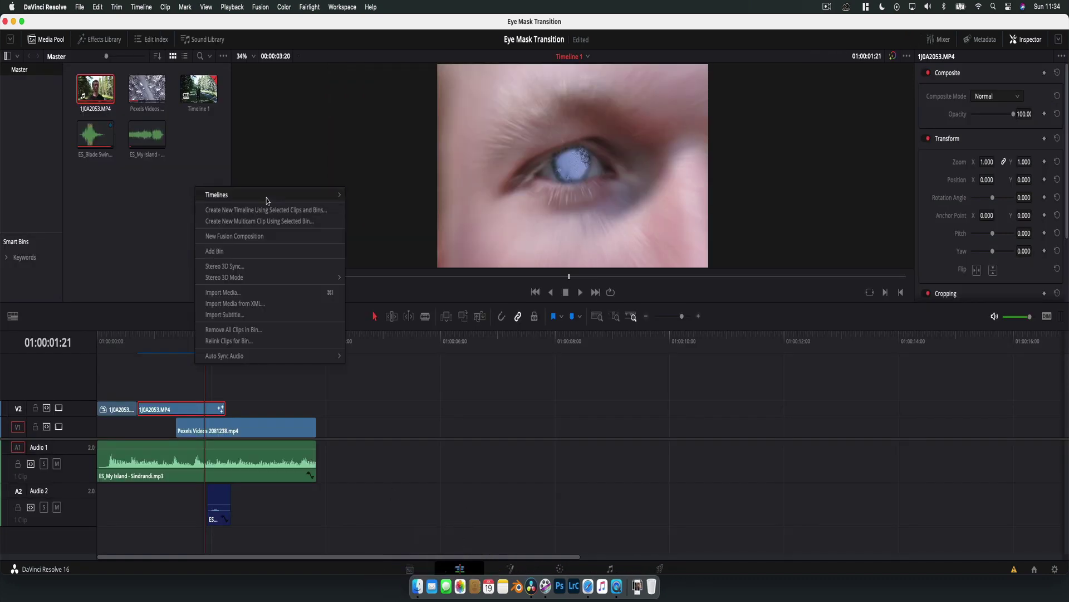
pyautogui.moveTo(261, 200)
pyautogui.click(380, 199)
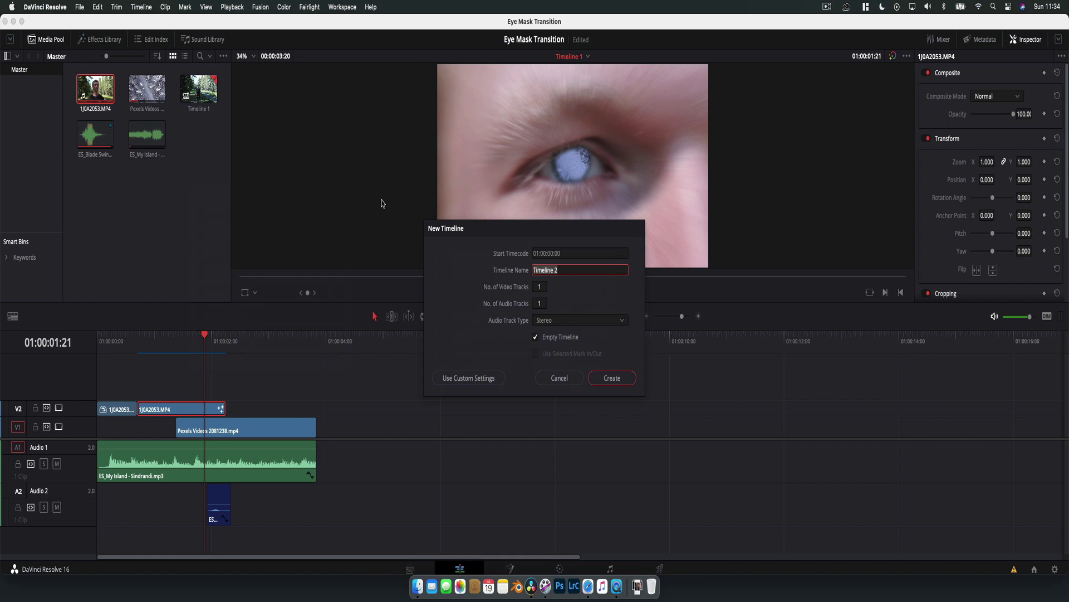
pyautogui.write('Tutorial')
pyautogui.press('Return')
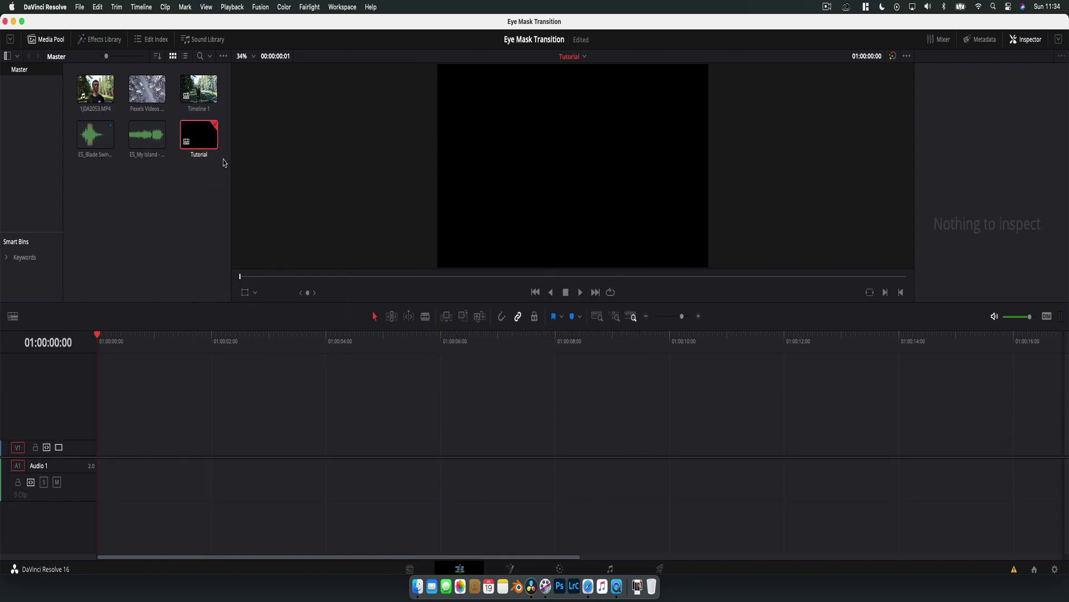
# - Place 1J0A2053.MP4 on the Tutorial timeline and delete its audio
pyautogui.moveTo(96, 89); pyautogui.dragTo(96, 460)
pyautogui.click(134, 496)
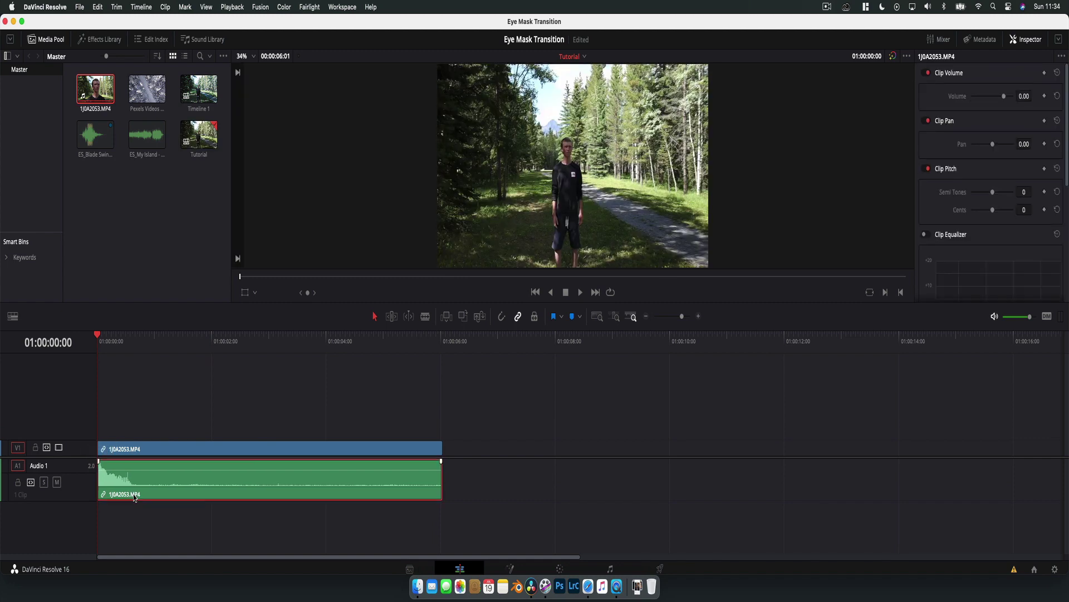
pyautogui.press('BackSpace')
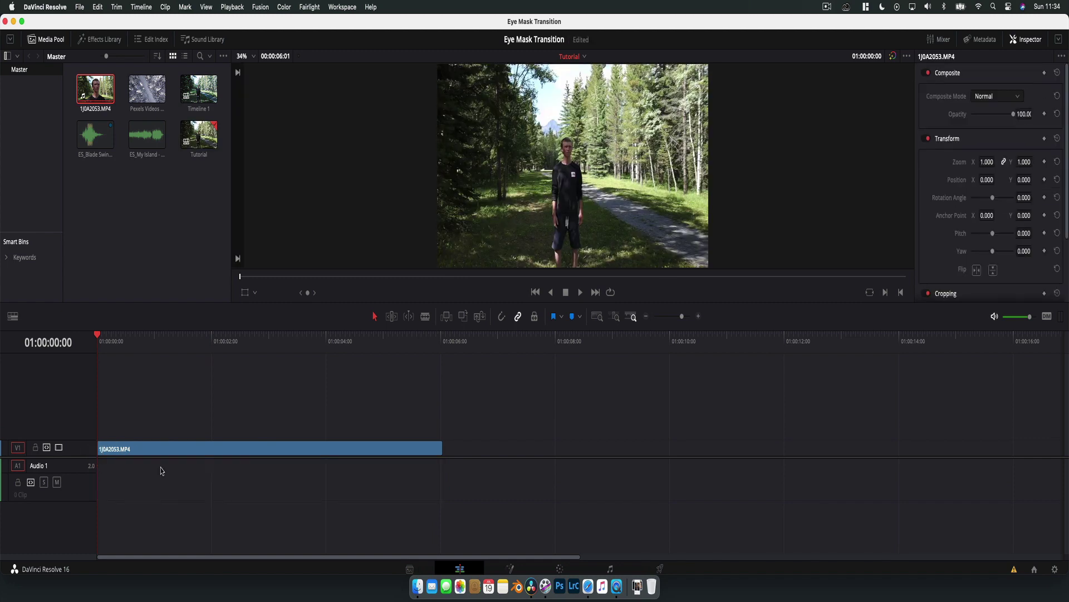
# - Scrub to the cut point near four seconds and select the second 1J0A2053.MP4 piece
pyautogui.moveTo(159, 336); pyautogui.dragTo(341, 372)
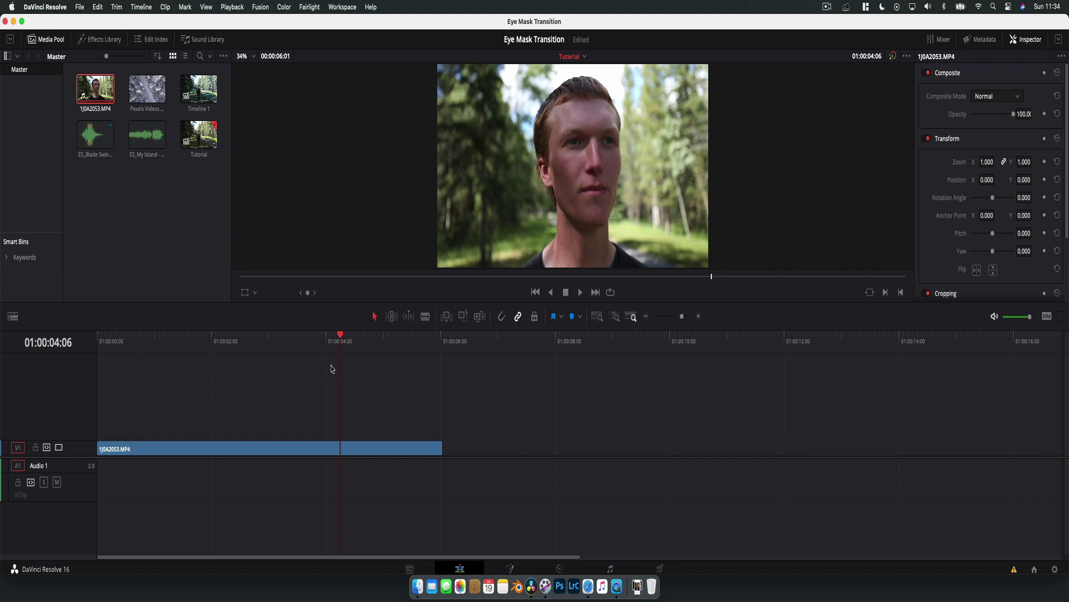
pyautogui.moveTo(289, 342); pyautogui.dragTo(335, 345)
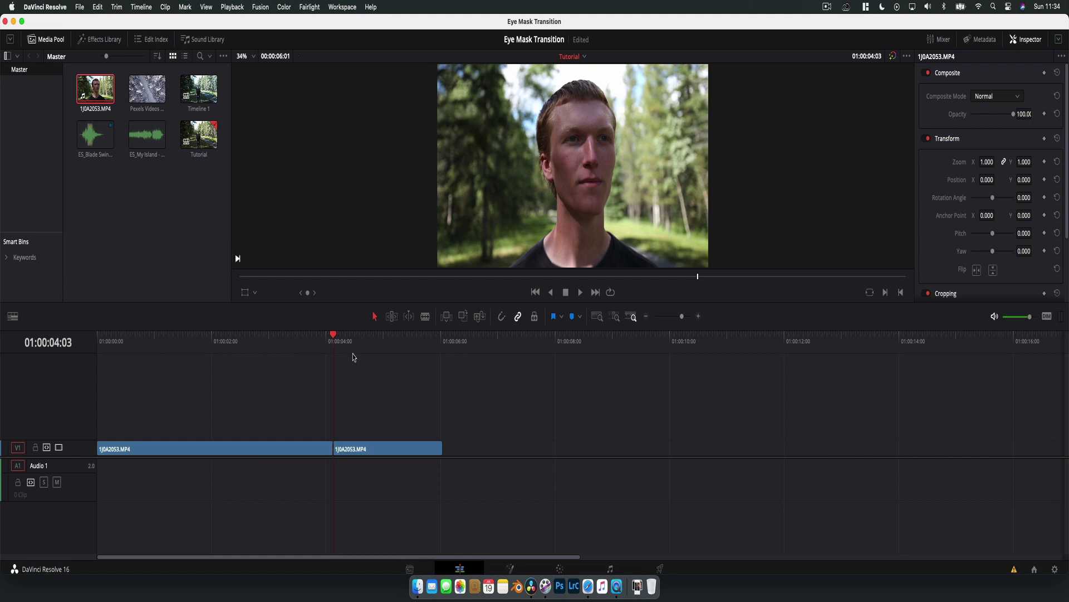
pyautogui.moveTo(353, 357); pyautogui.dragTo(384, 365)
pyautogui.click(394, 457)
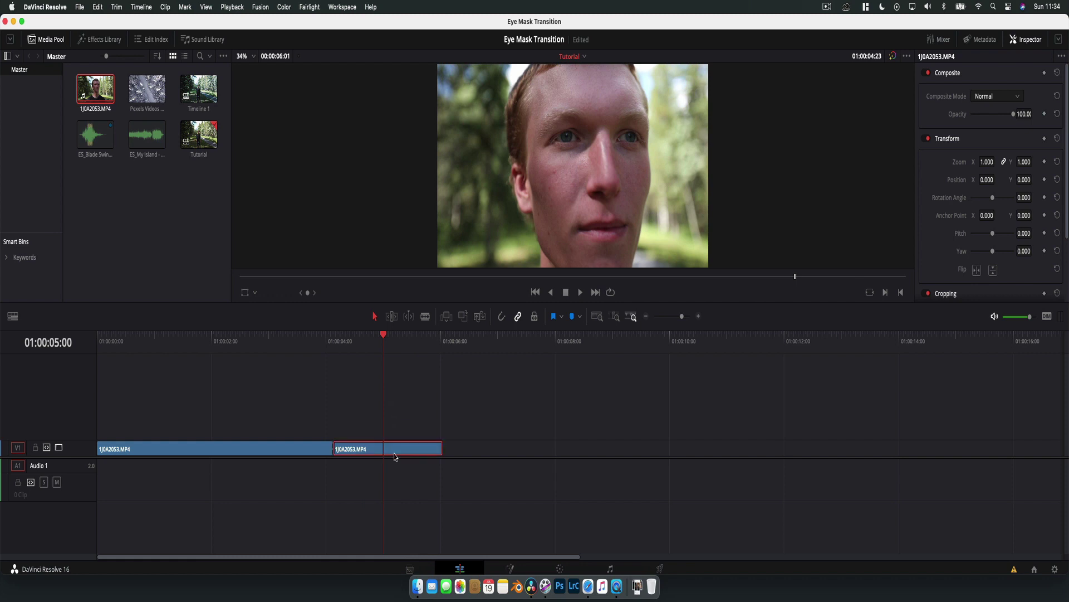
# - In the second clip's Fusion composition, rename MediaIn1 to VideoMask
pyautogui.click(519, 567)
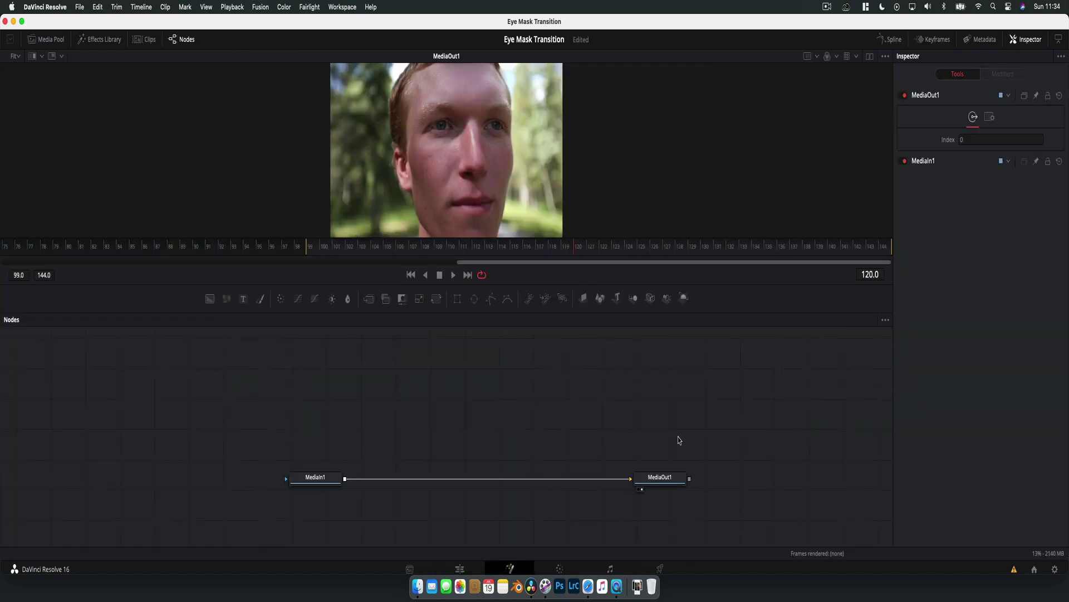
pyautogui.click(316, 480)
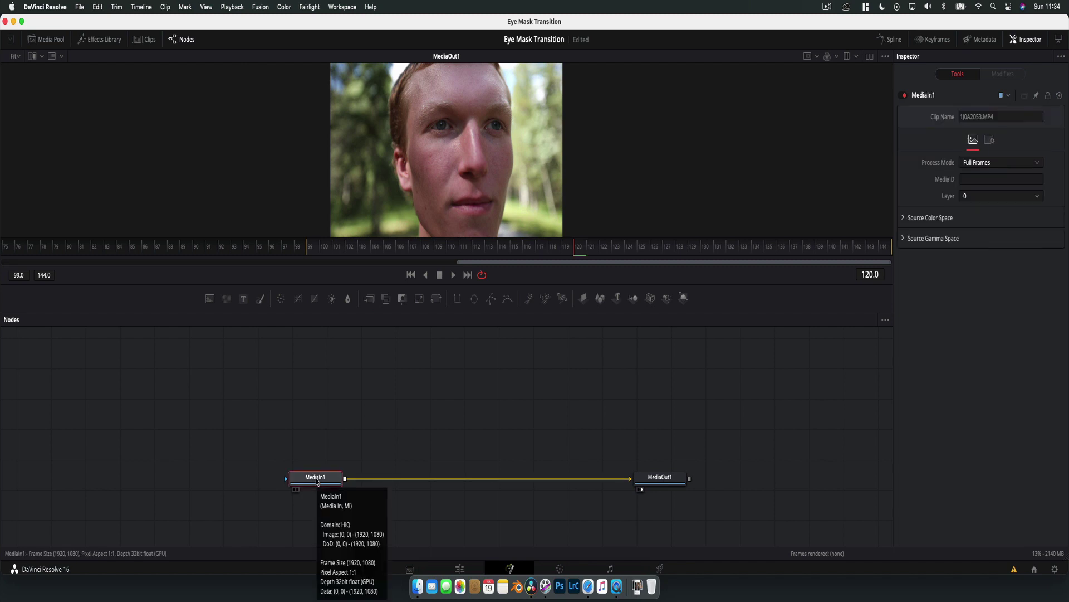
pyautogui.press('F2')
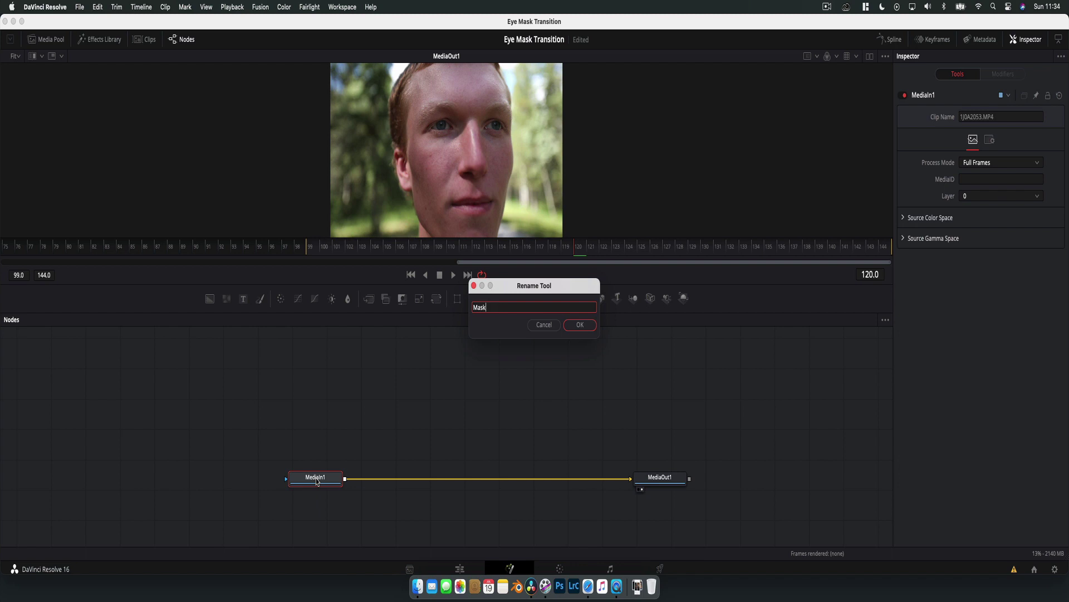
pyautogui.write('VideoMask')
pyautogui.press('Return')
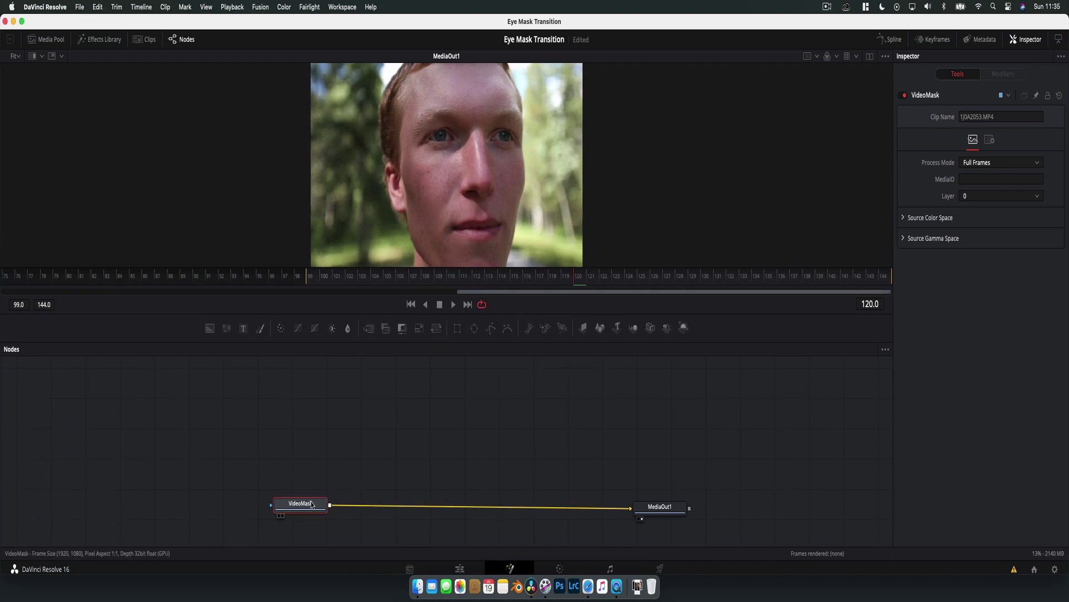
# - Add a Transform node after VideoMask via the tool search
pyautogui.hotkey('shift', 'space')
pyautogui.write('tra')
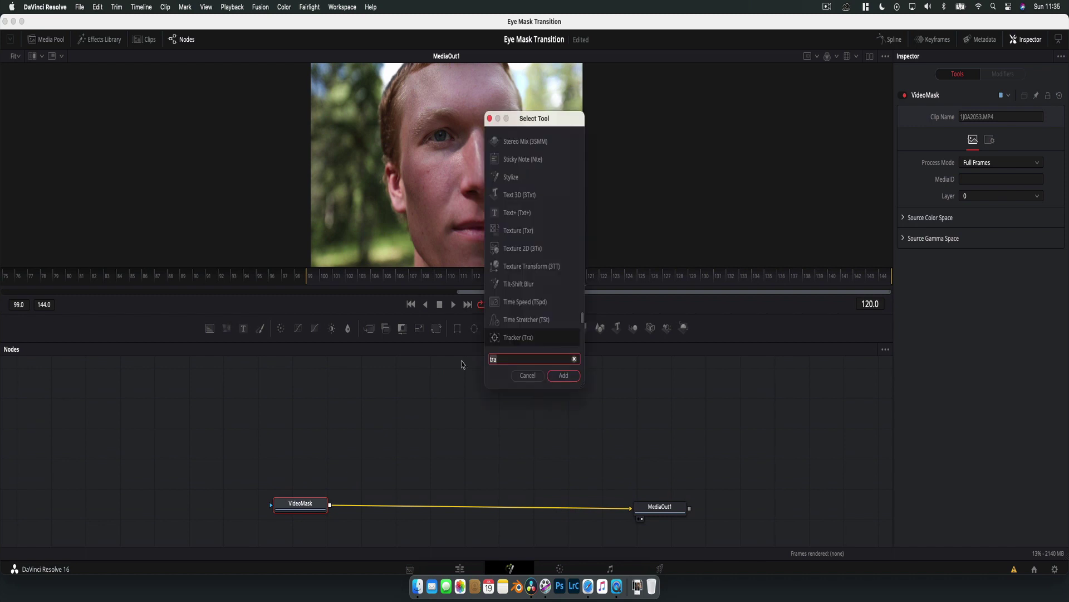
pyautogui.write('nsf')
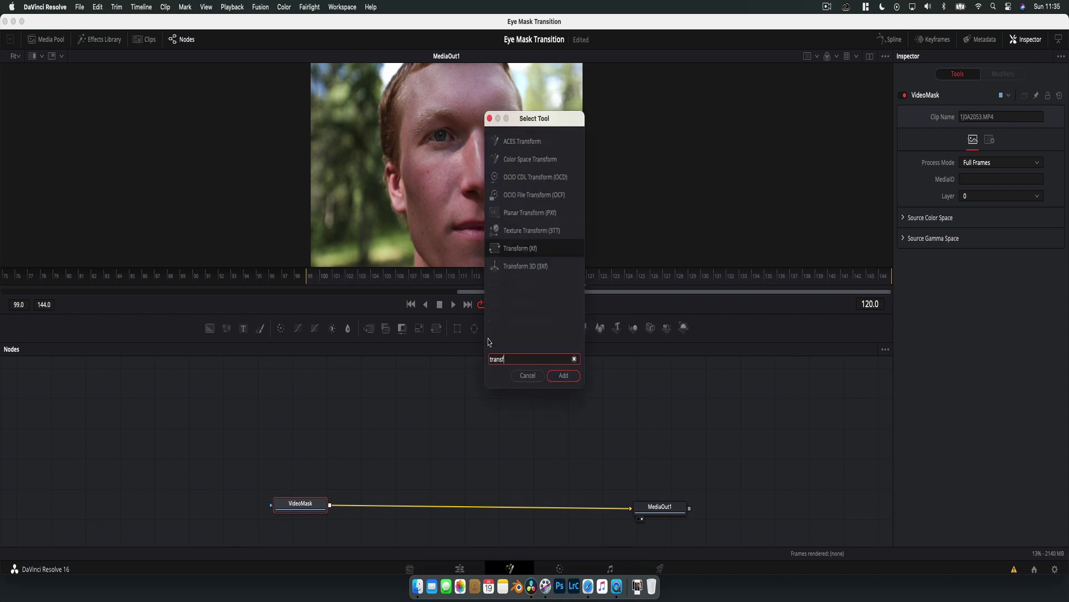
pyautogui.press('Return')
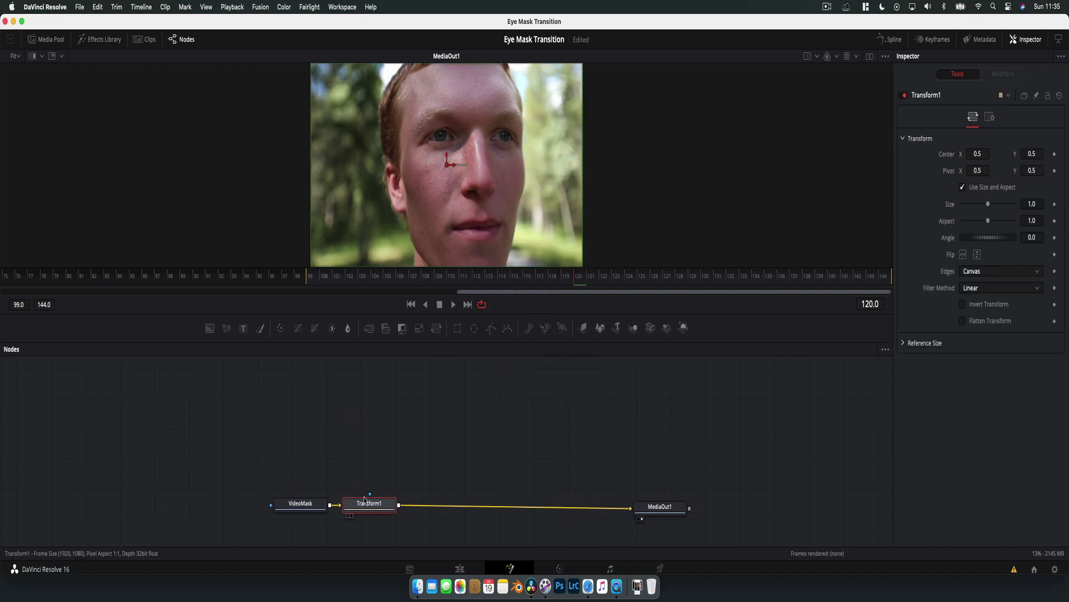
# - Space Transform1 evenly between VideoMask and MediaOut1 and select it
pyautogui.moveTo(373, 508); pyautogui.dragTo(451, 510)
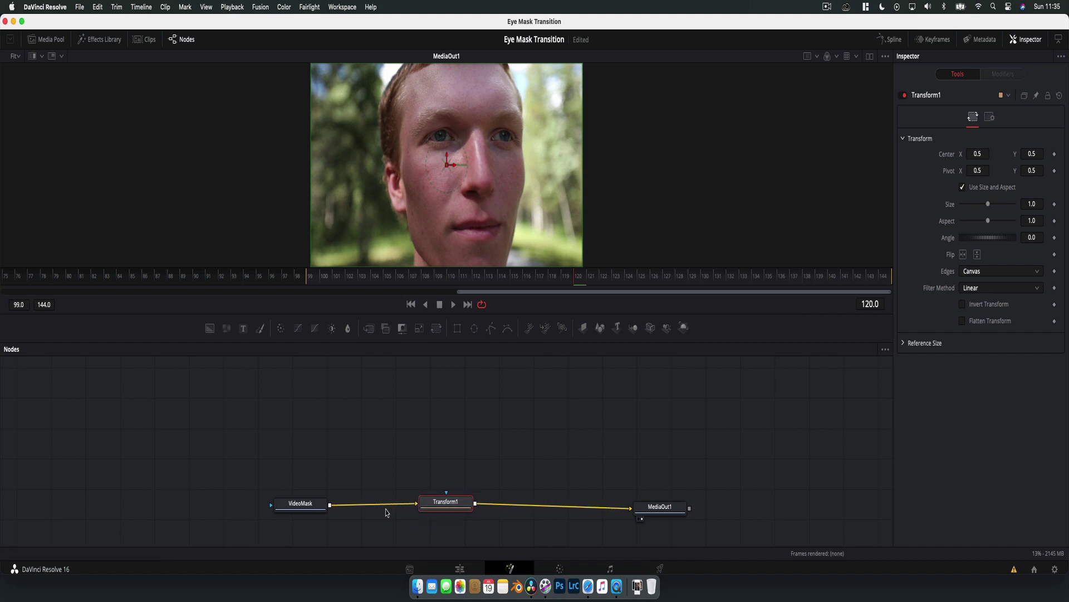
pyautogui.moveTo(327, 510); pyautogui.dragTo(313, 508)
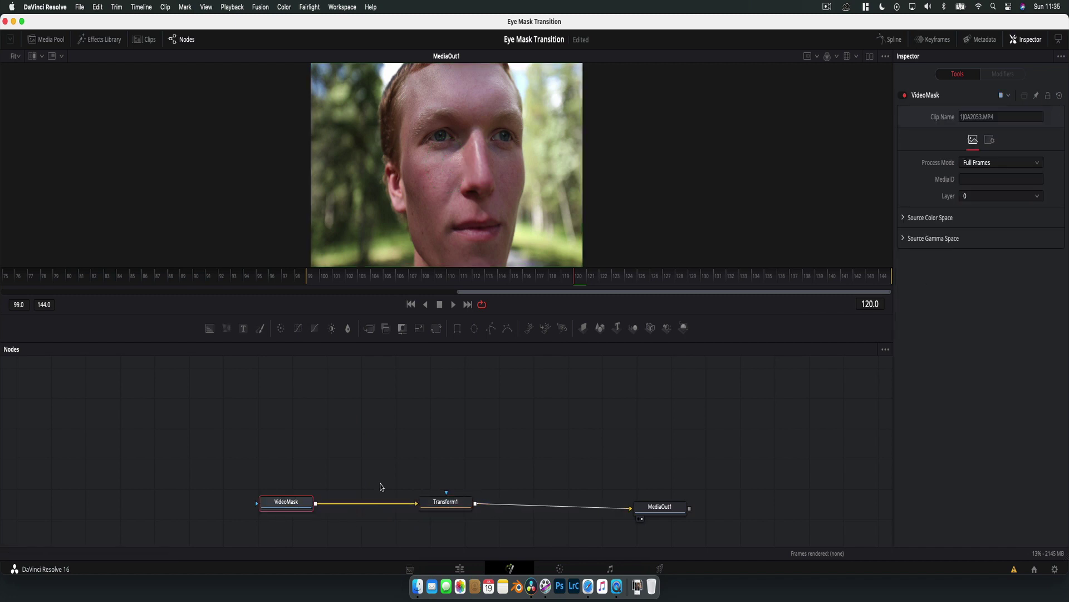
pyautogui.click(437, 511)
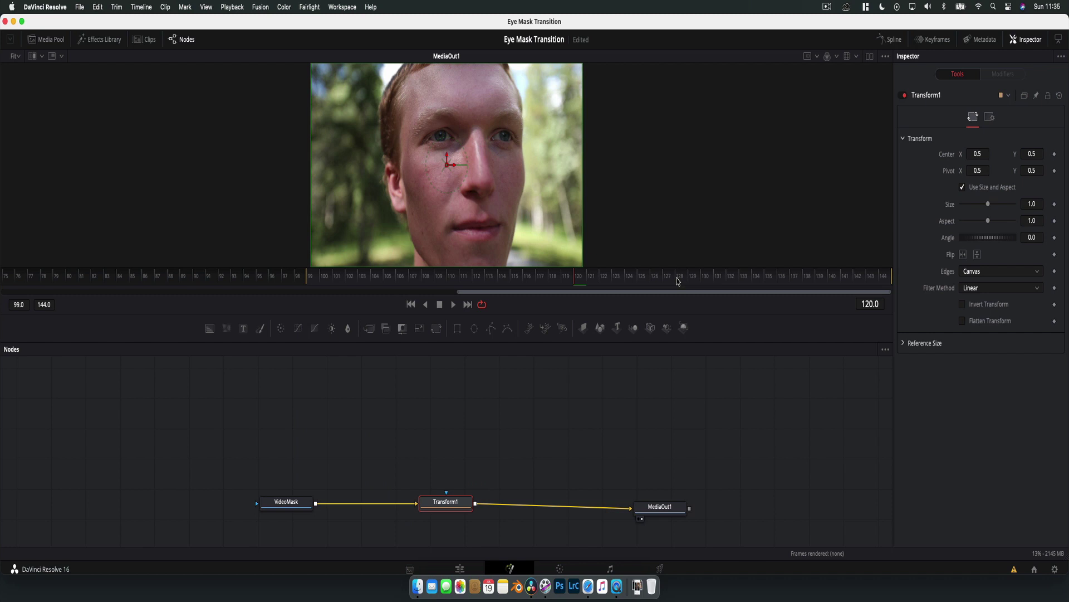
# - Test a 2.5 size, reset it to 1.0, move the pivot onto the eye, then return to frame 99
pyautogui.moveTo(678, 281); pyautogui.dragTo(552, 282)
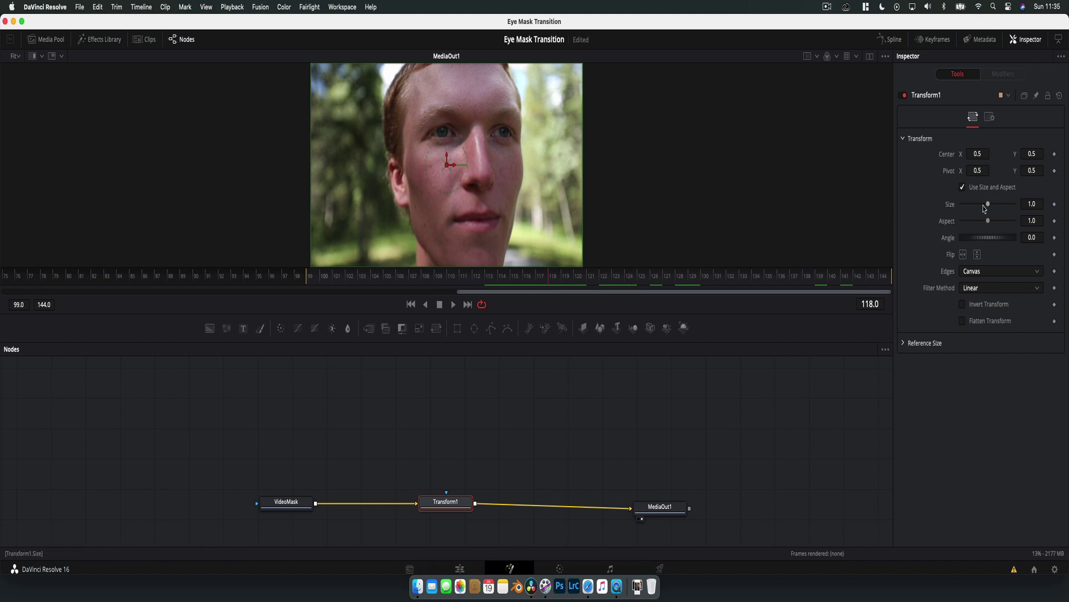
pyautogui.moveTo(984, 209)
pyautogui.mouseDown()
pyautogui.moveTo(1009, 205)
pyautogui.moveTo(973, 212)
pyautogui.mouseUp()
pyautogui.doubleClick(950, 206)
pyautogui.moveTo(978, 170); pyautogui.dragTo(997, 171)
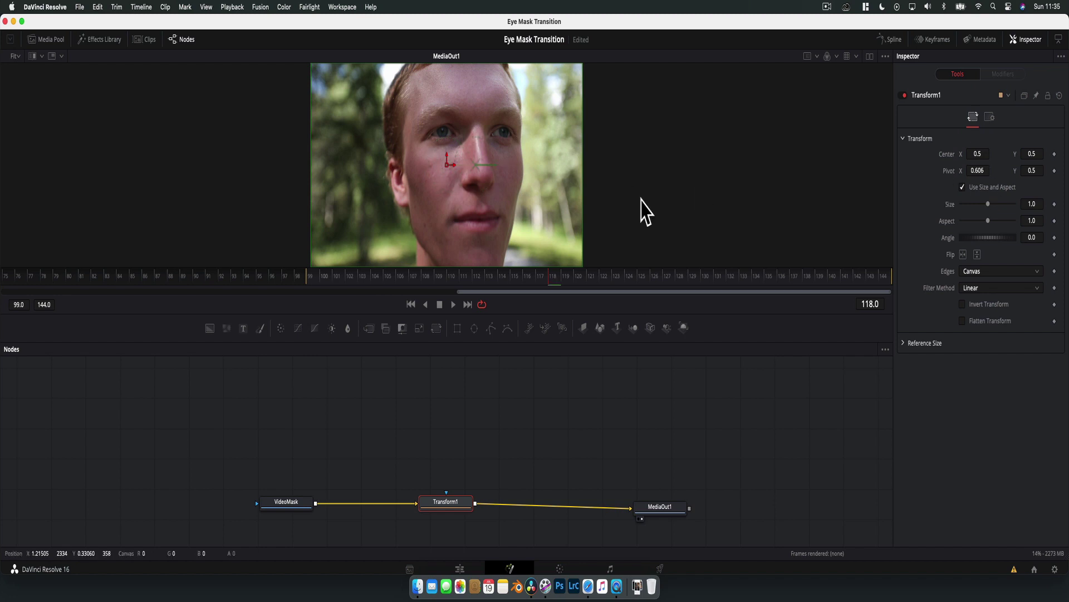
pyautogui.moveTo(474, 167); pyautogui.dragTo(443, 135)
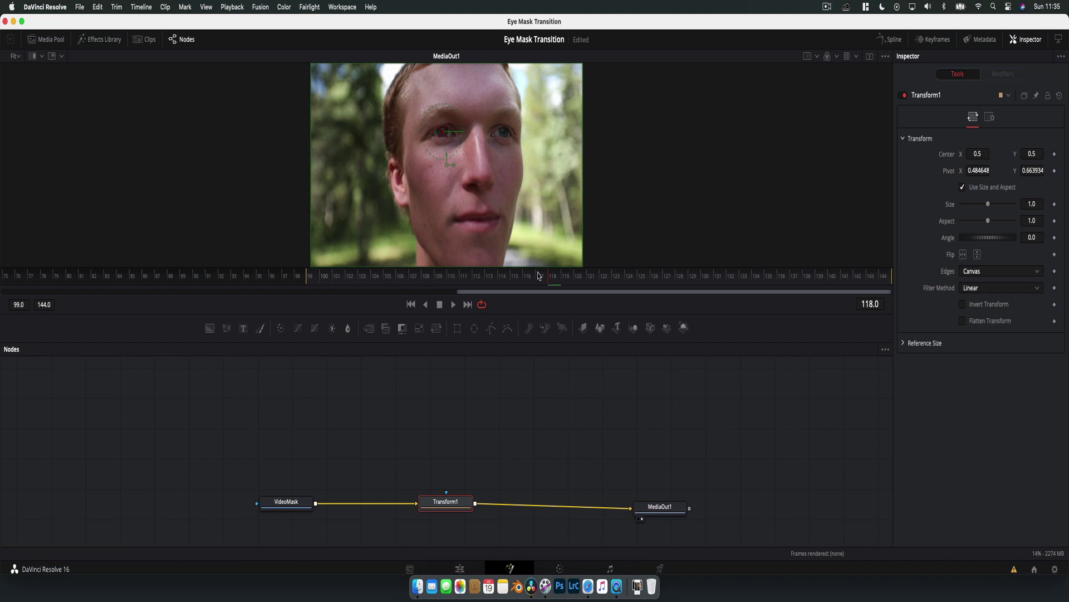
pyautogui.moveTo(539, 275); pyautogui.dragTo(311, 278)
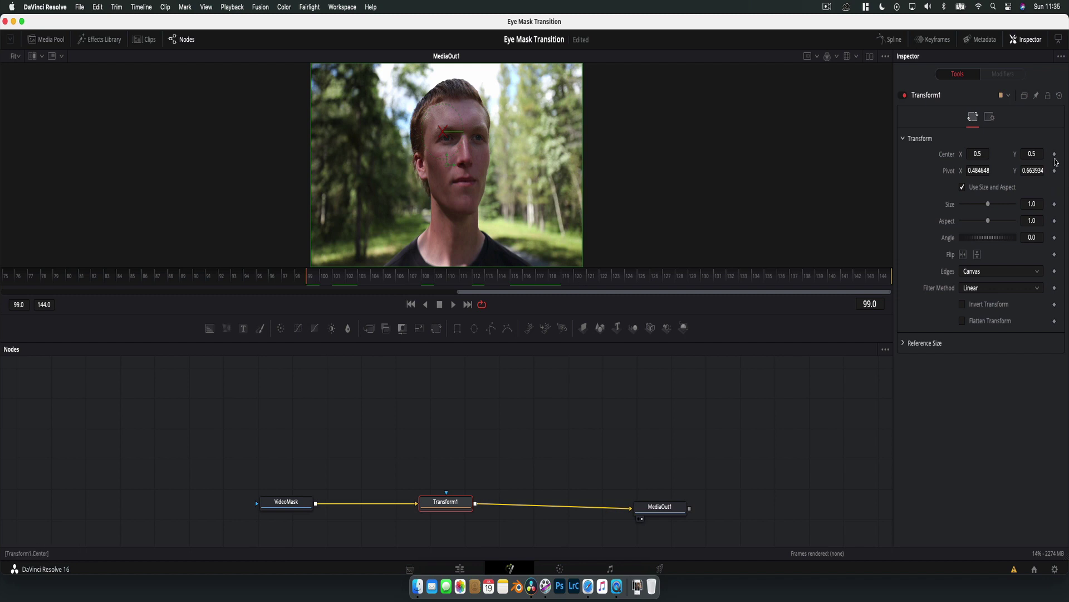
# - Keyframe the pivot on the eye at frame 99 and reposition it onto the eye at frame 144
pyautogui.moveTo(443, 132); pyautogui.dragTo(446, 137)
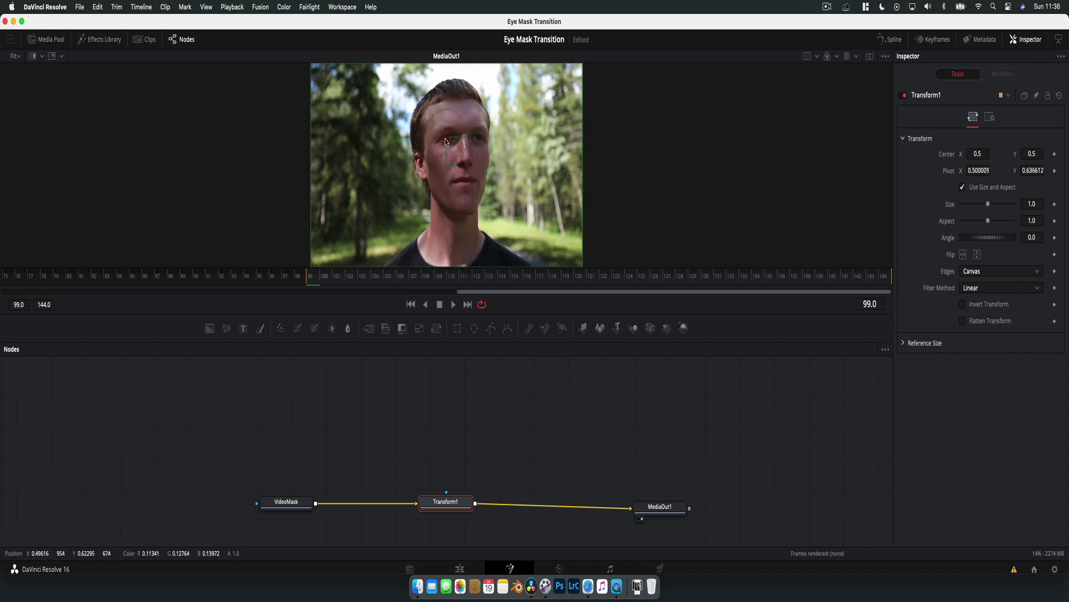
pyautogui.click(1054, 171)
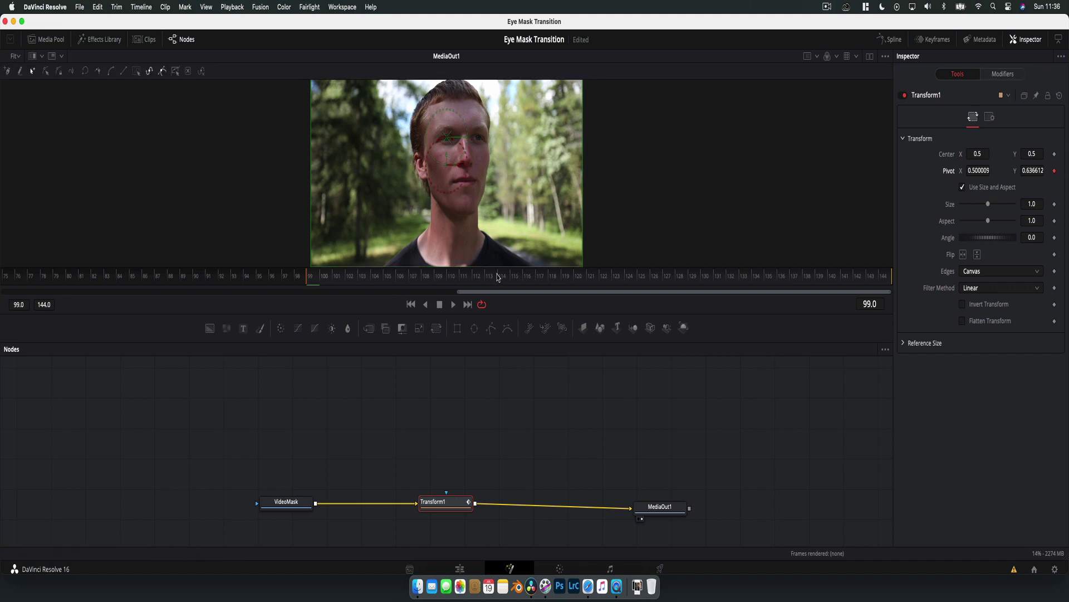
pyautogui.click(890, 277)
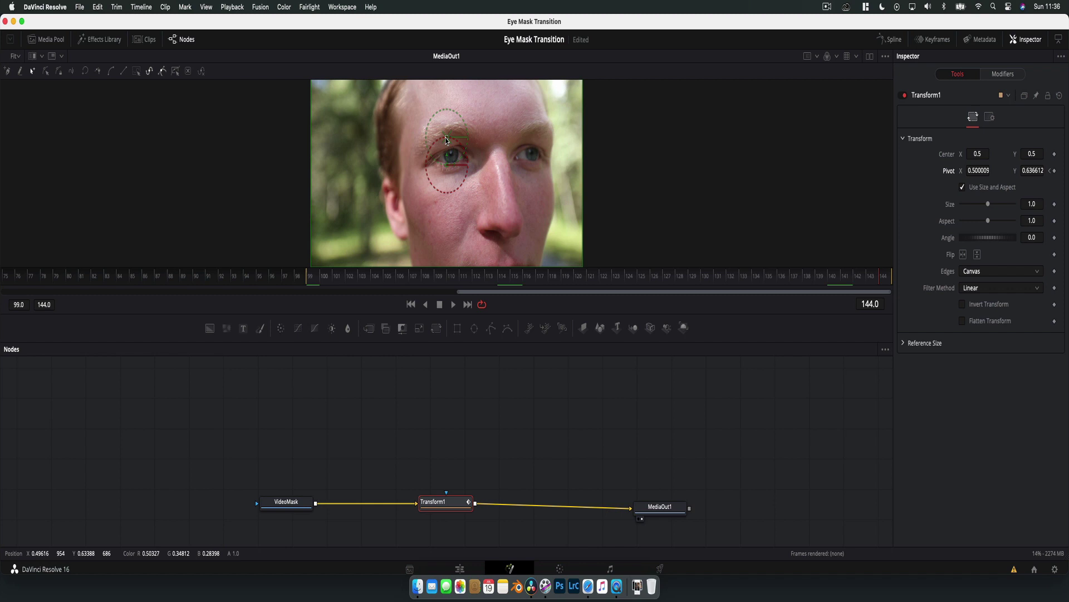
pyautogui.moveTo(445, 155); pyautogui.dragTo(452, 154)
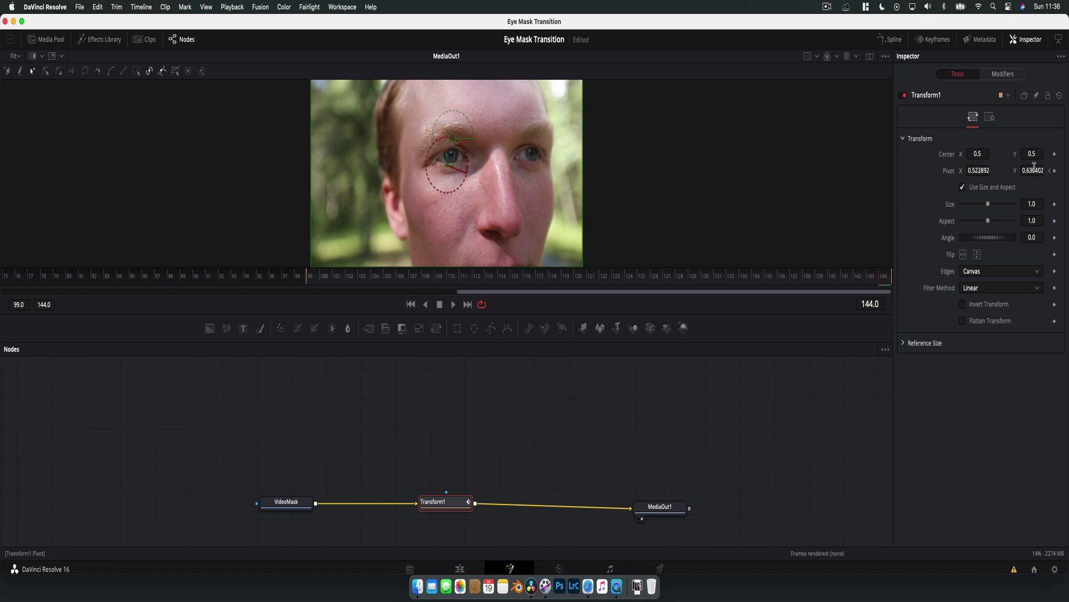
pyautogui.moveTo(983, 171); pyautogui.dragTo(978, 171)
# - Check pivot tracking at frames 119, 102, 113, 128, 122, 133, 139 and 143, correcting it onto the eye
pyautogui.moveTo(883, 290); pyautogui.dragTo(554, 293)
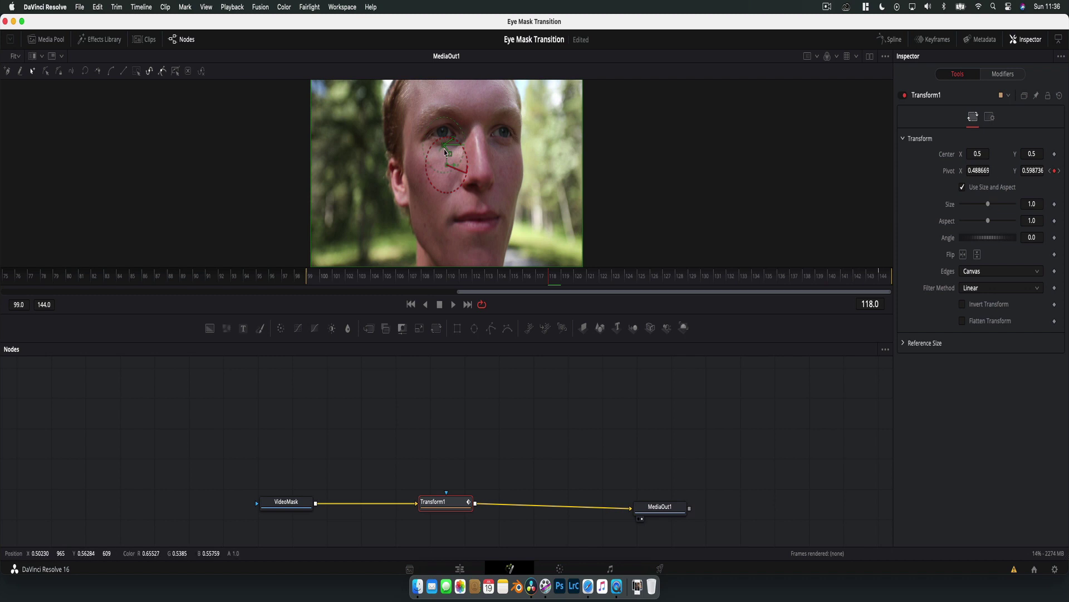
pyautogui.moveTo(446, 146); pyautogui.dragTo(444, 136)
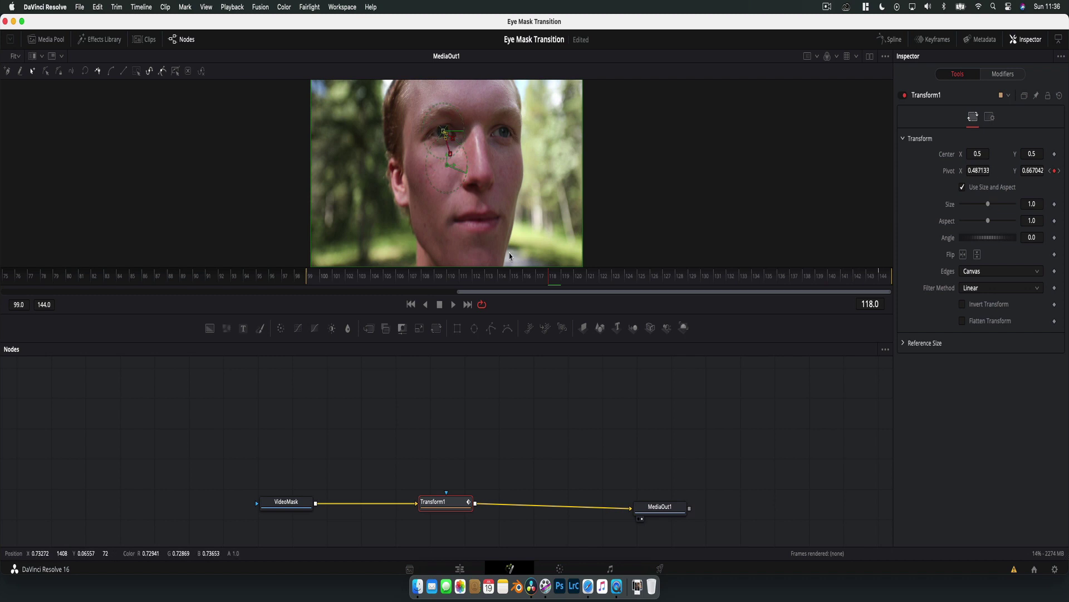
pyautogui.press('[')
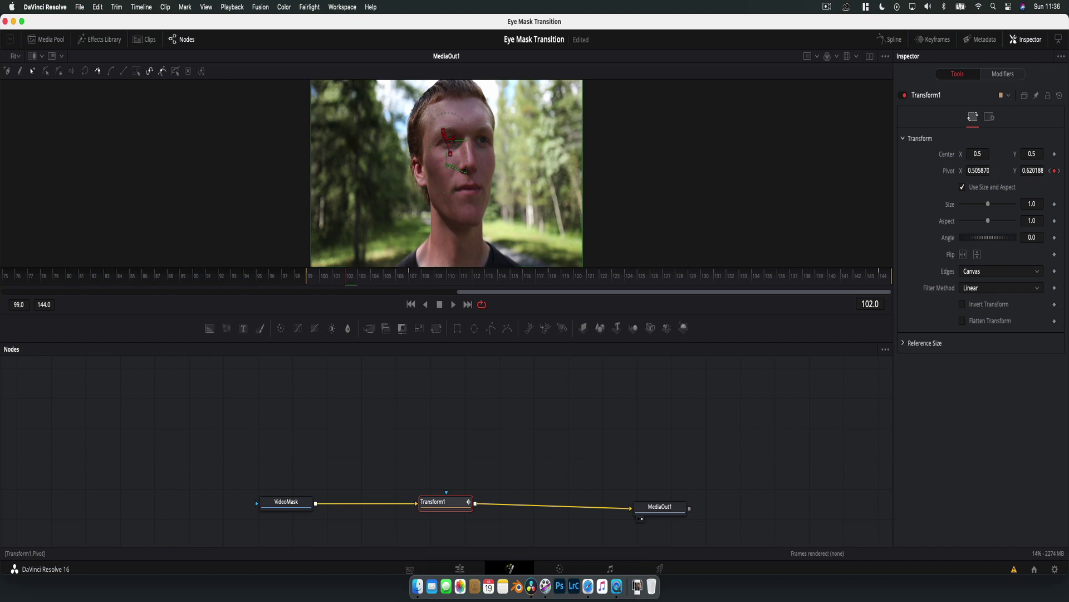
pyautogui.click(488, 276)
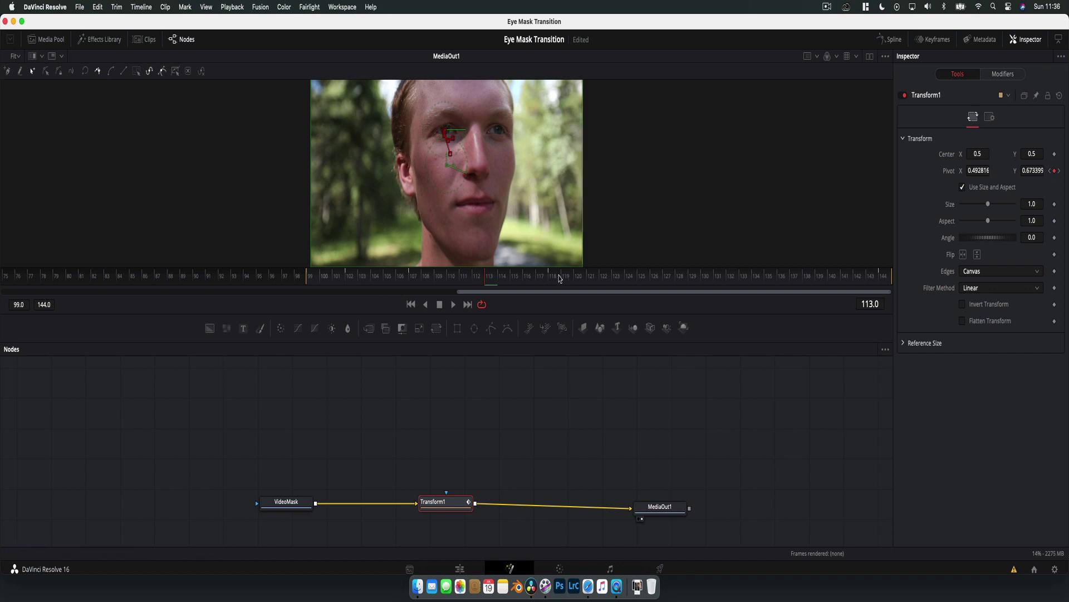
pyautogui.moveTo(560, 278); pyautogui.dragTo(667, 283)
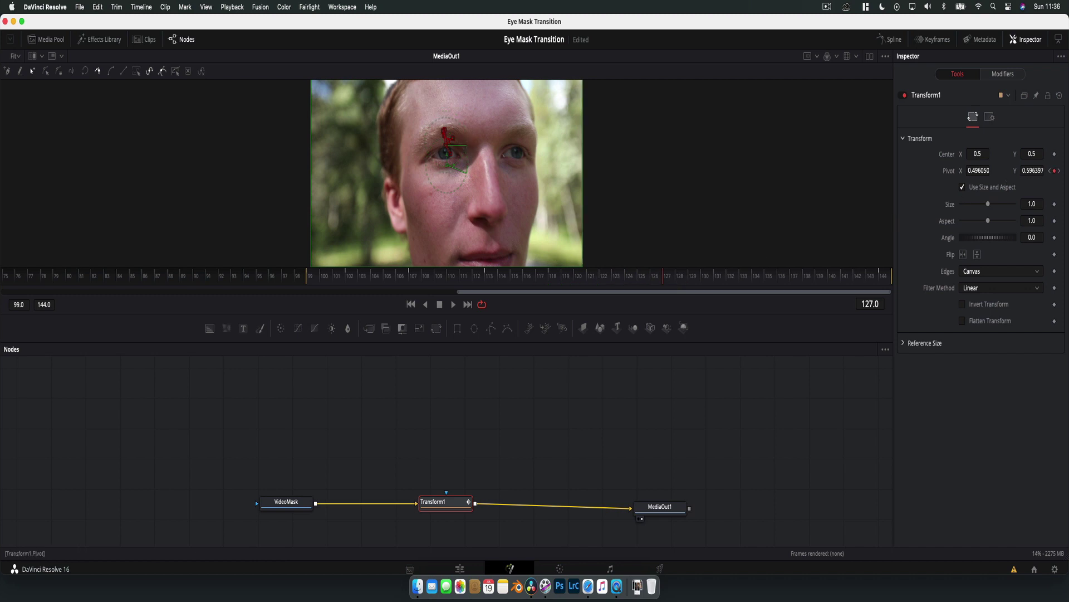
pyautogui.click(605, 282)
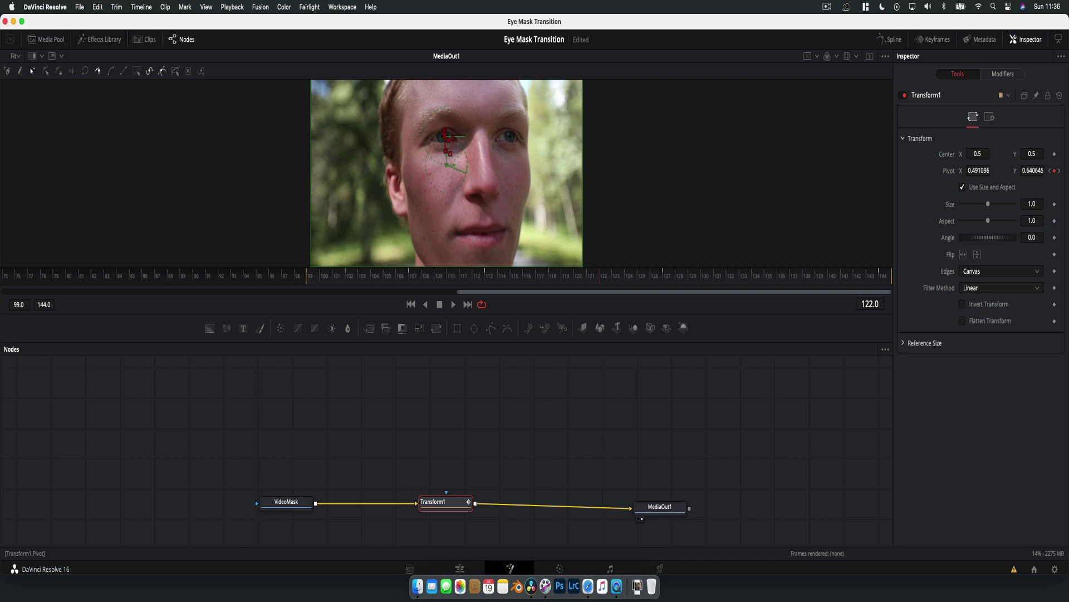
pyautogui.click(746, 281)
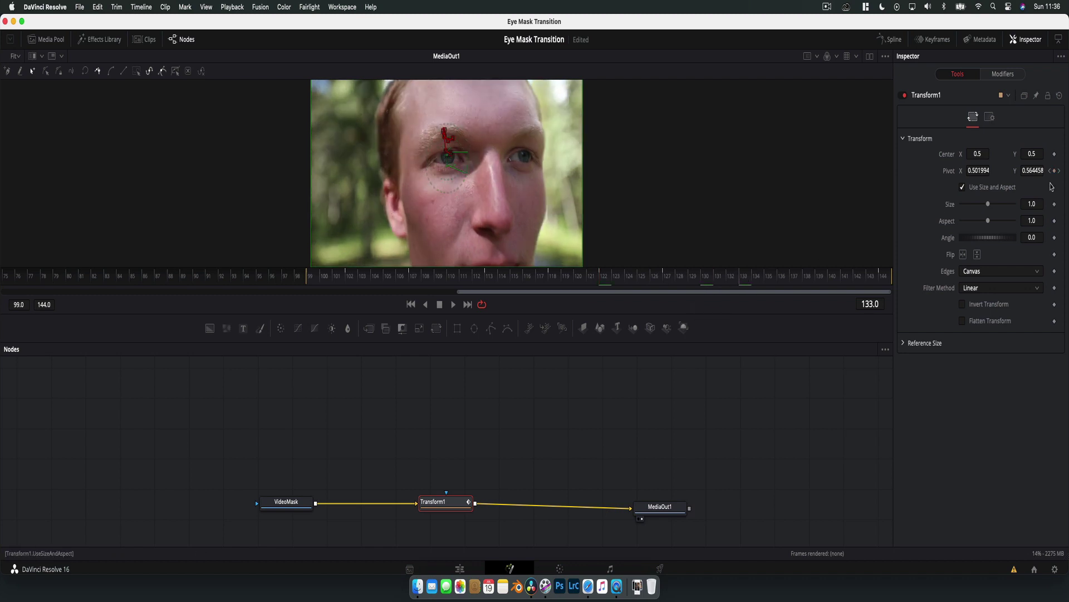
pyautogui.click(820, 280)
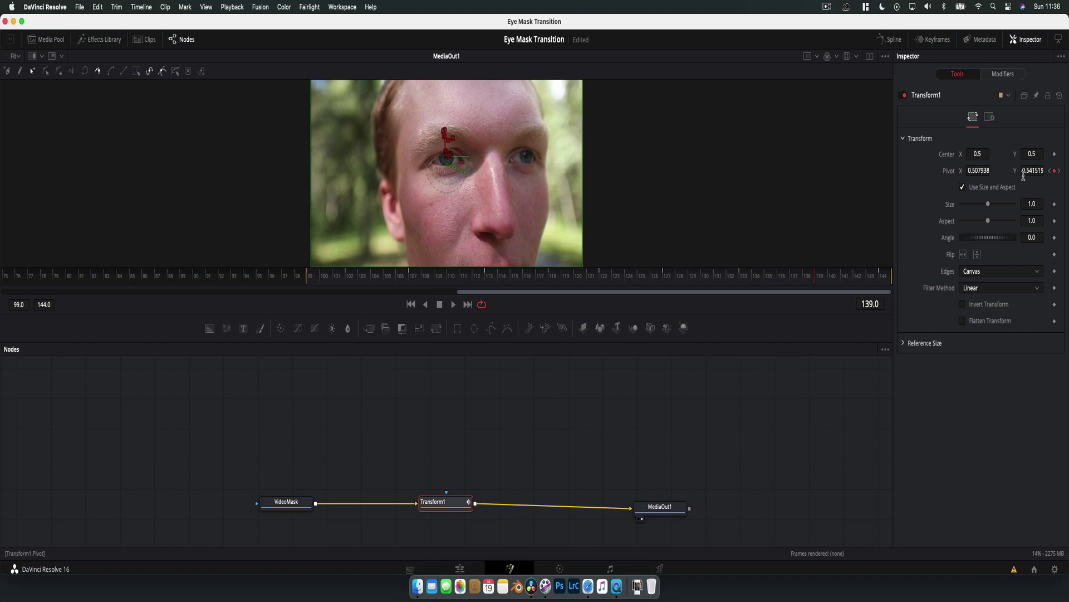
pyautogui.moveTo(851, 278); pyautogui.dragTo(876, 277)
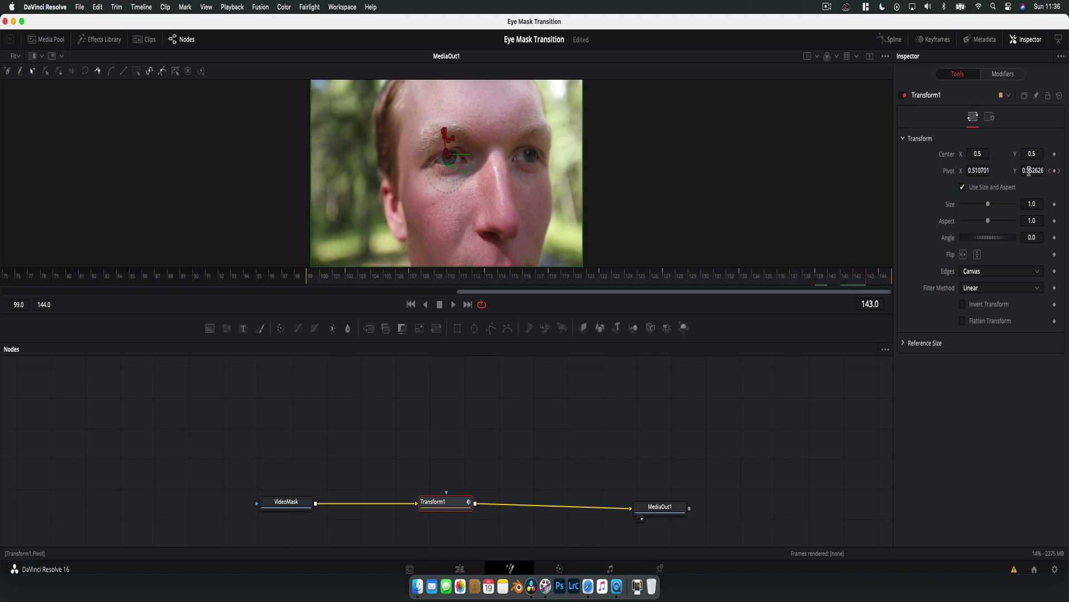
# - Set Pivot X to 0.5037 at frame 143, play back, and test a larger size before resetting to 1.0
pyautogui.doubleClick(985, 172)
pyautogui.write('0.5037')
pyautogui.press('Return')
pyautogui.press('space')
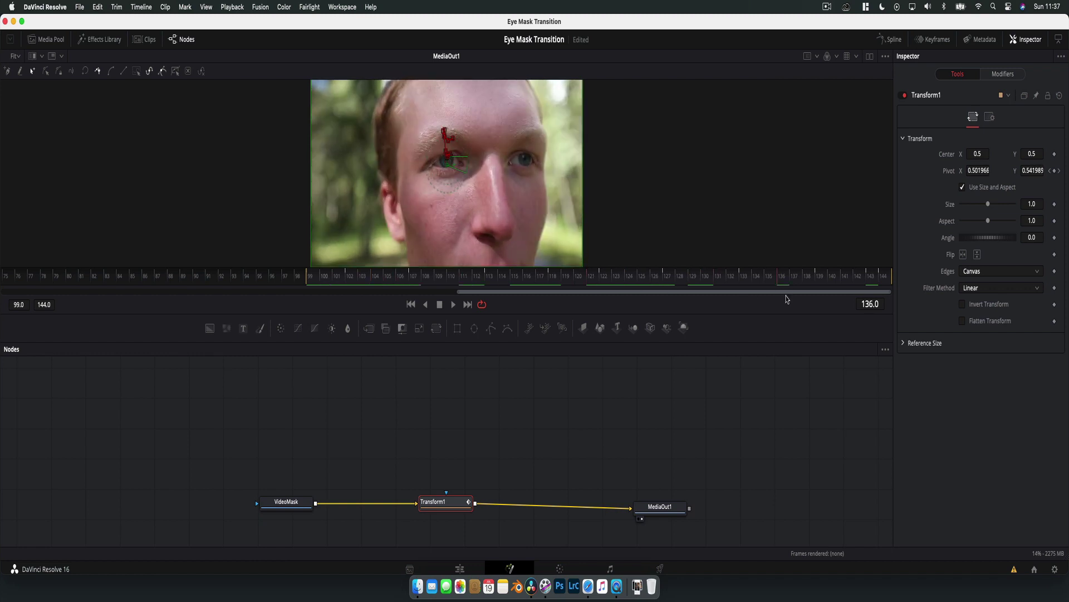
pyautogui.moveTo(988, 204); pyautogui.dragTo(1011, 208)
pyautogui.doubleClick(950, 204)
# - Keyframe Transform1 Size at about 2.5, nudged to 2.8, at frame 127
pyautogui.moveTo(759, 283); pyautogui.dragTo(576, 281)
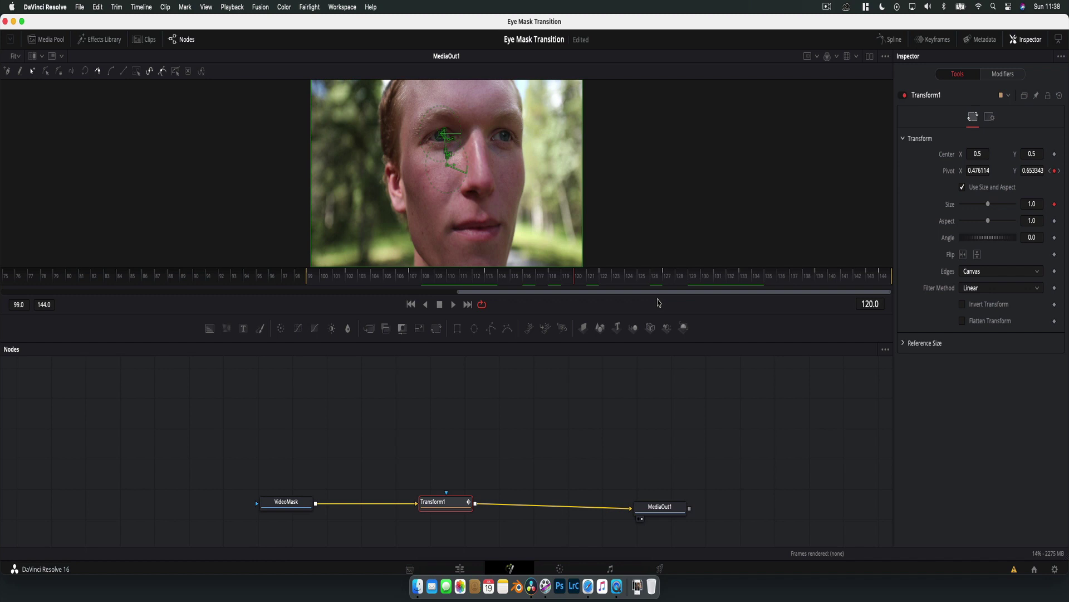
pyautogui.moveTo(617, 279); pyautogui.dragTo(669, 279)
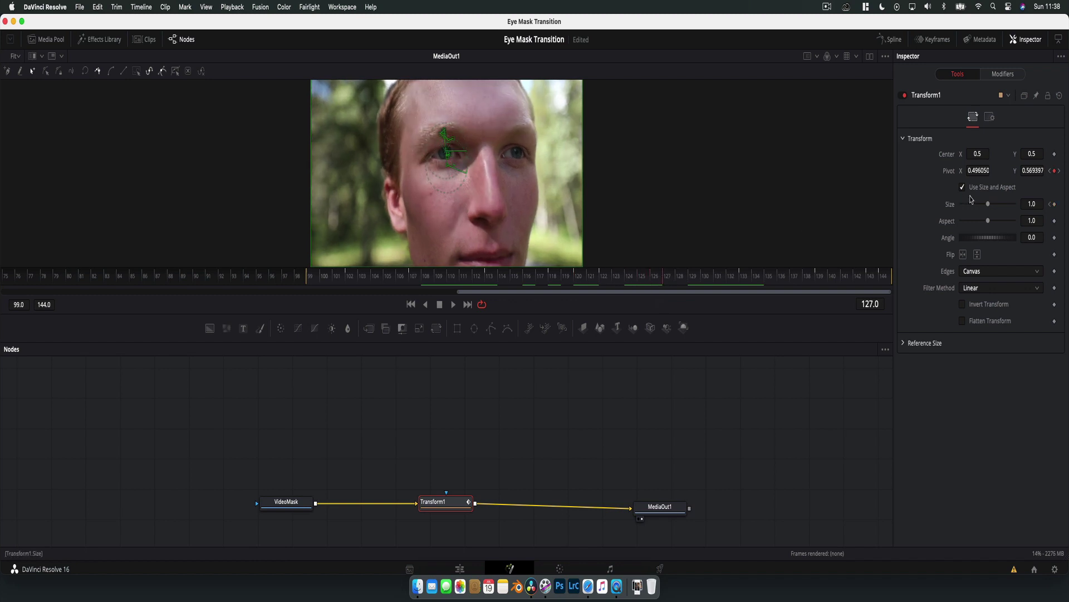
pyautogui.moveTo(989, 207); pyautogui.dragTo(992, 209)
pyautogui.click(729, 277)
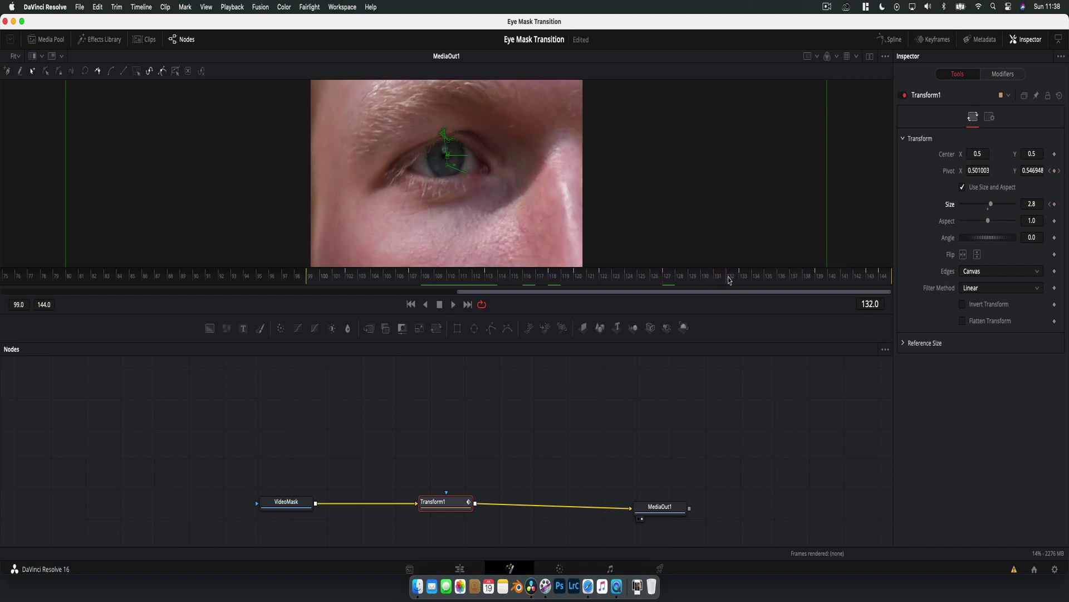
# - Set Transform1 Size to 10 at frame 133
pyautogui.click(740, 279)
pyautogui.moveTo(991, 204); pyautogui.dragTo(1017, 207)
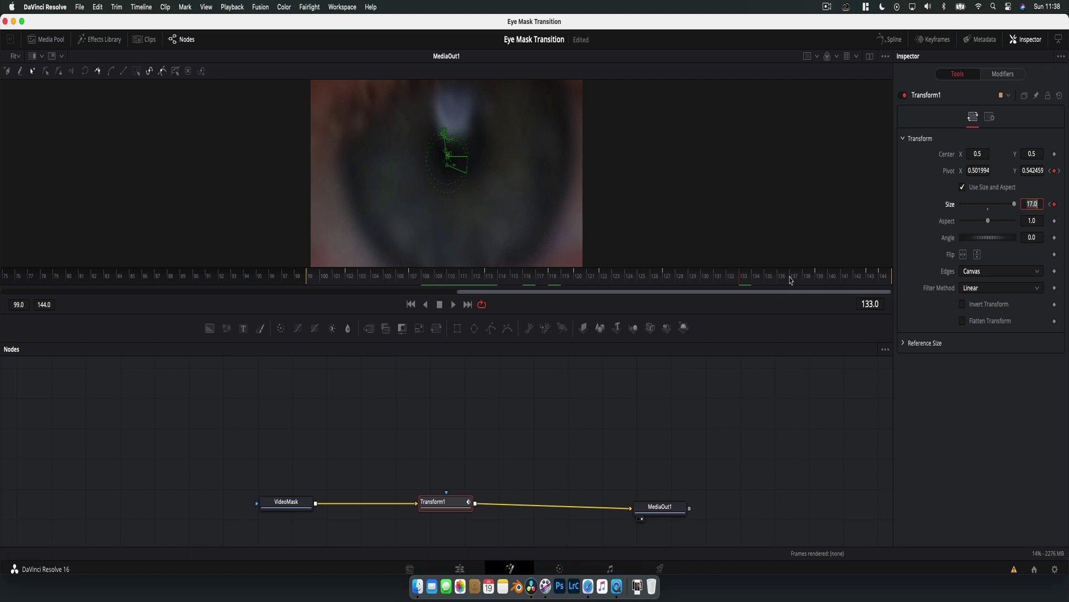
pyautogui.write('0')
pyautogui.press('Tab')
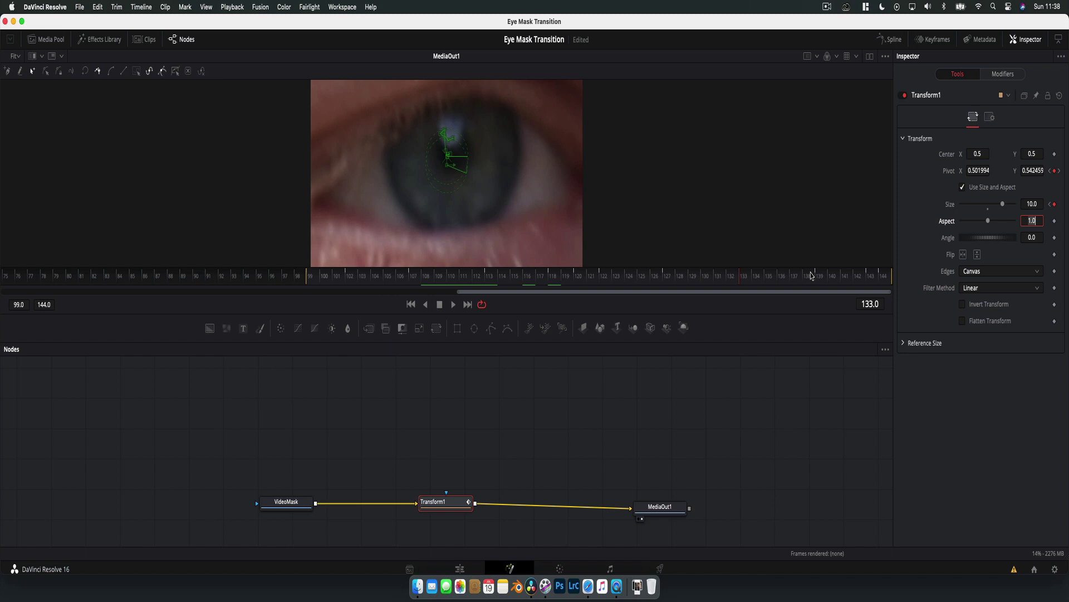
# - Set Size to 100 at the final frame 144, then scrub back to frame 131 to check
pyautogui.moveTo(787, 277); pyautogui.dragTo(906, 277)
pyautogui.click(1039, 204)
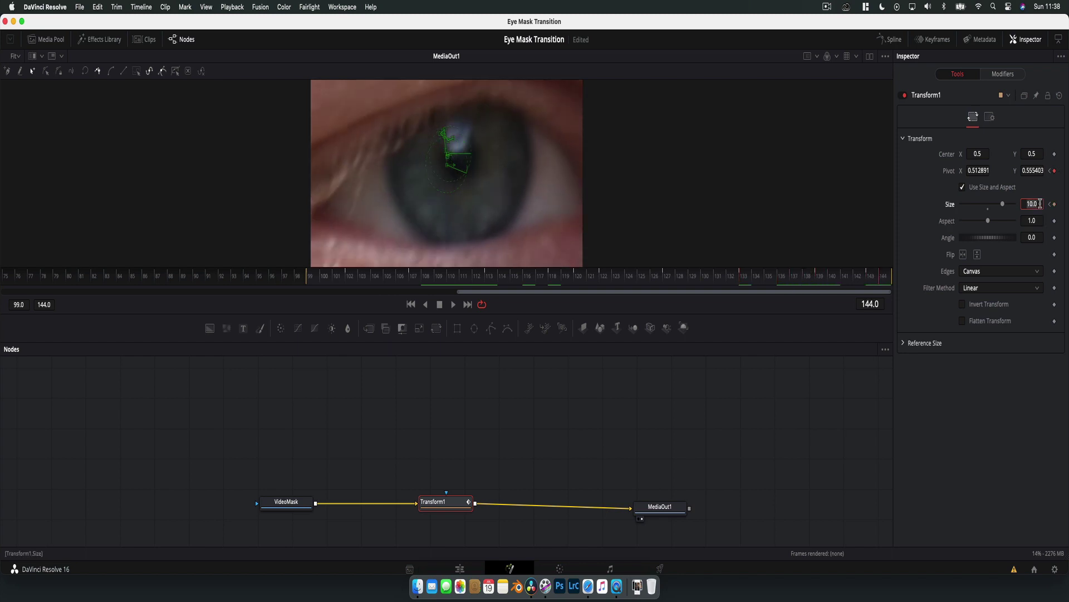
pyautogui.press('Tab')
pyautogui.click(1039, 204)
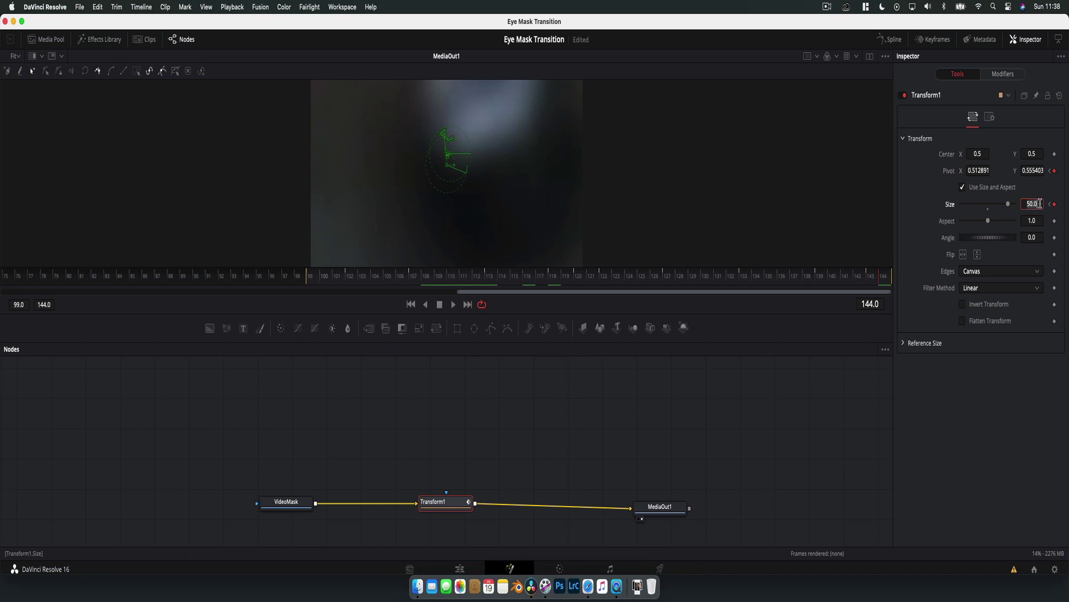
pyautogui.write('100')
pyautogui.press('Tab')
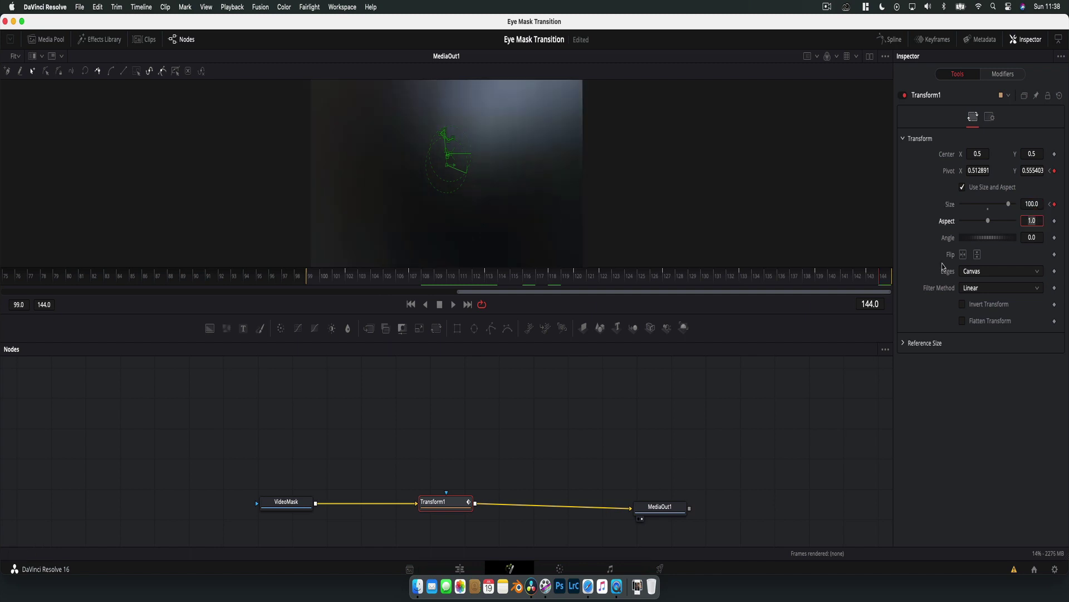
pyautogui.moveTo(867, 279); pyautogui.dragTo(602, 280)
# - Play back the zoom, then scrub to frames 120 and 142 to inspect it
pyautogui.press('space')
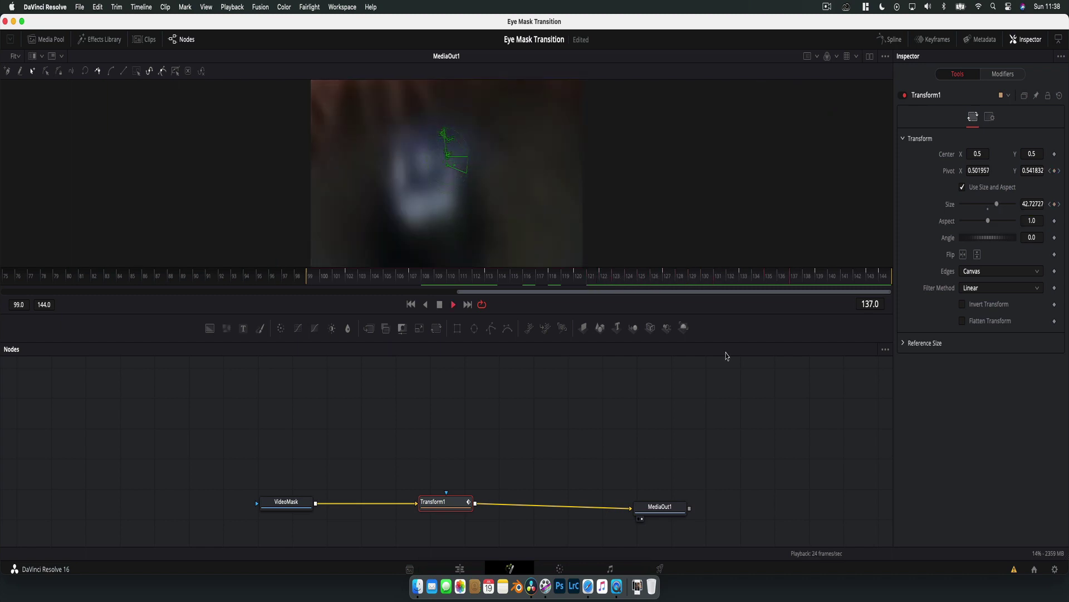
pyautogui.press('space')
pyautogui.moveTo(590, 281); pyautogui.dragTo(662, 282)
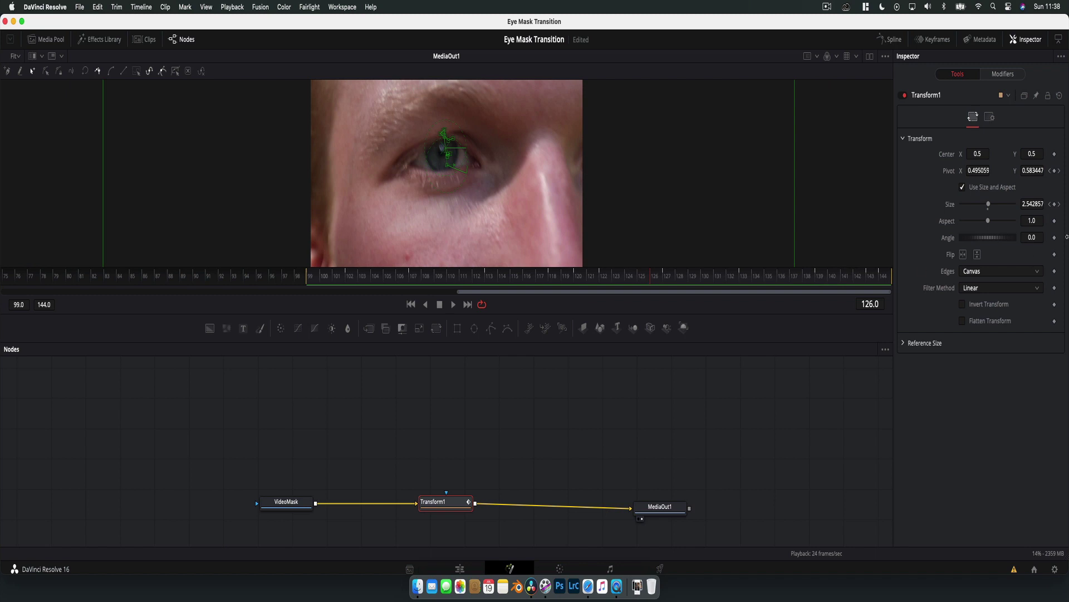
pyautogui.moveTo(694, 279); pyautogui.dragTo(885, 279)
# - Set Transform1's Angle to 180 and play the clip back from VideoMask
pyautogui.click(1041, 237)
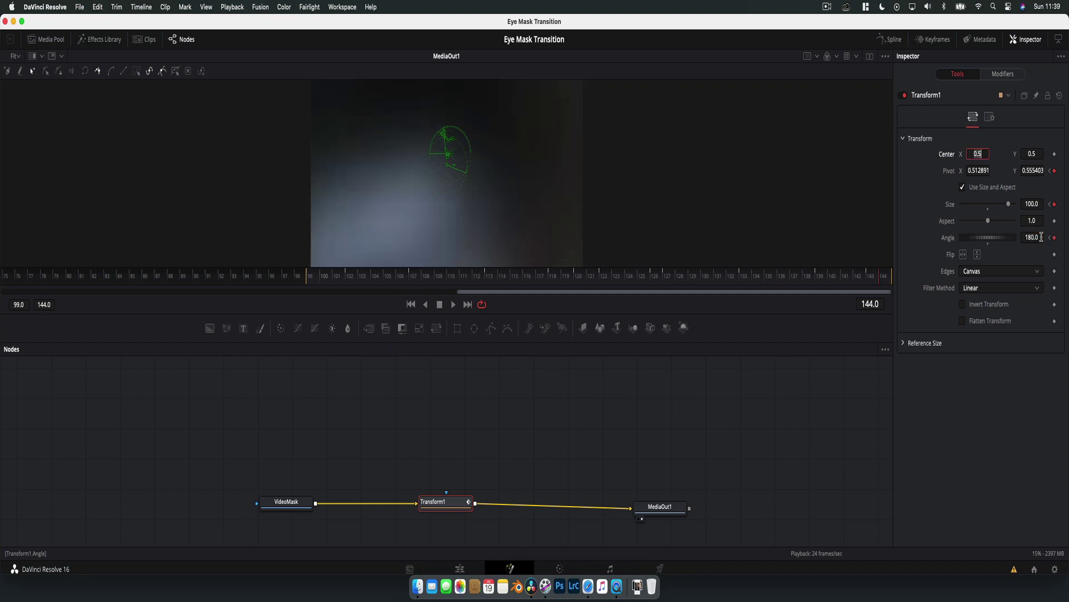
pyautogui.press('Tab')
pyautogui.moveTo(671, 279); pyautogui.dragTo(569, 307)
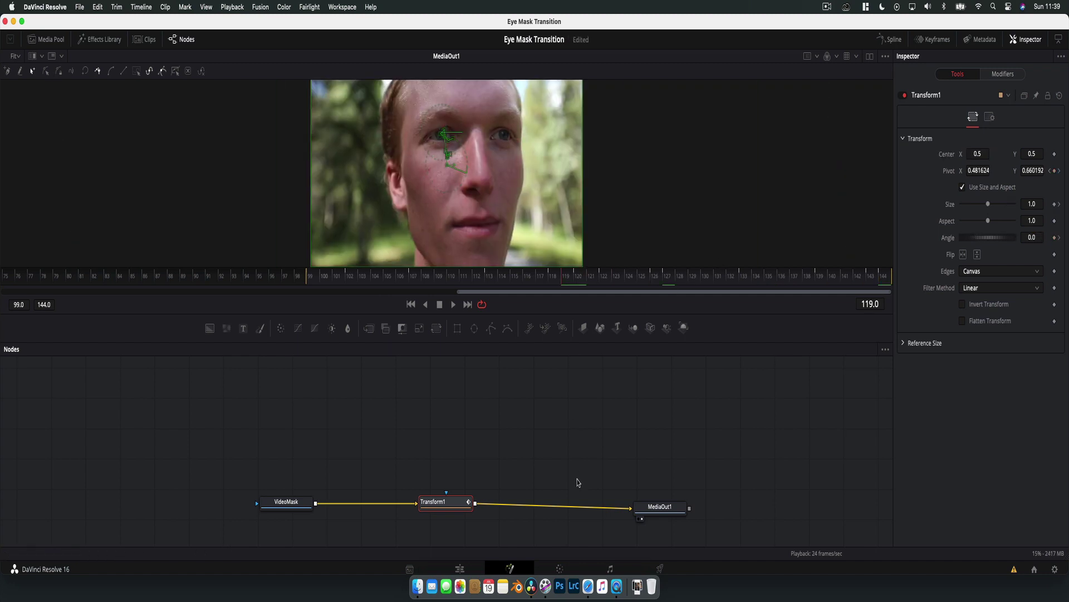
pyautogui.click(294, 505)
pyautogui.press('space')
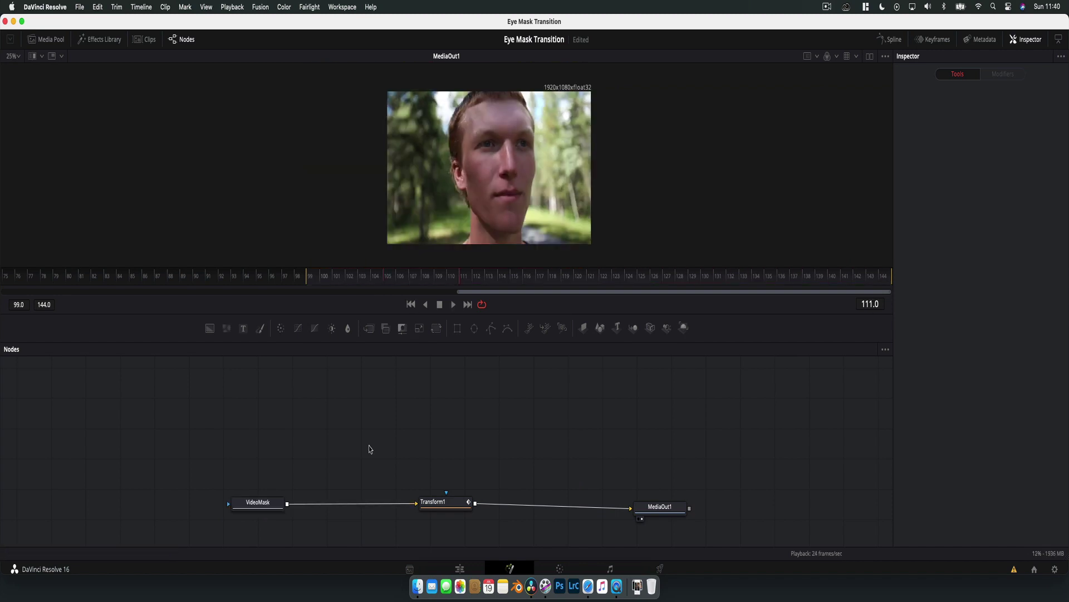
# - At frame 110, attach an inverted Polygon mask to VideoMask and fit the viewer
pyautogui.click(319, 283)
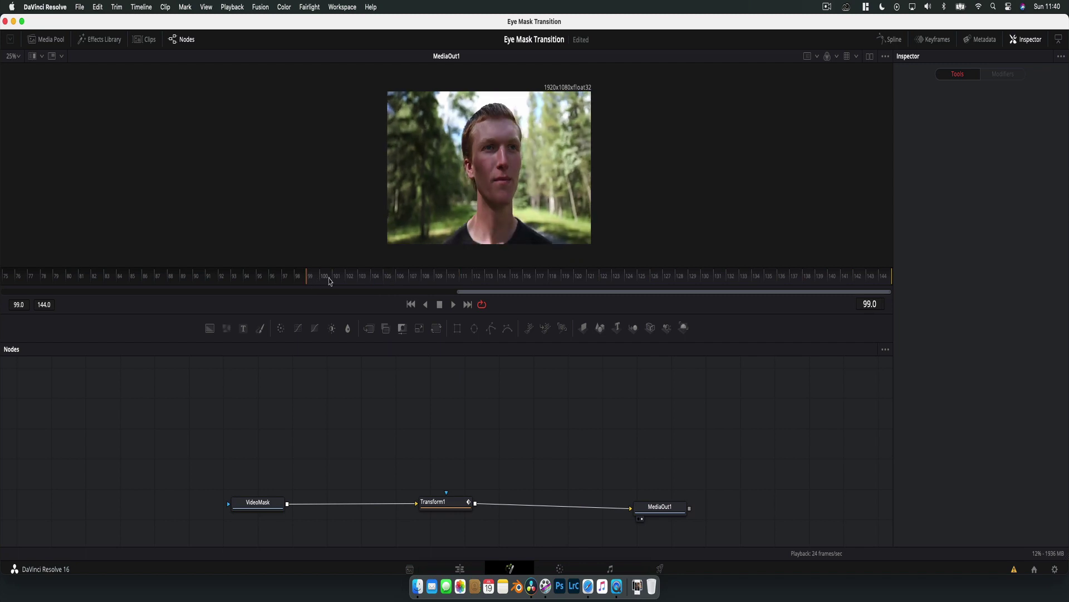
pyautogui.moveTo(329, 282); pyautogui.dragTo(452, 286)
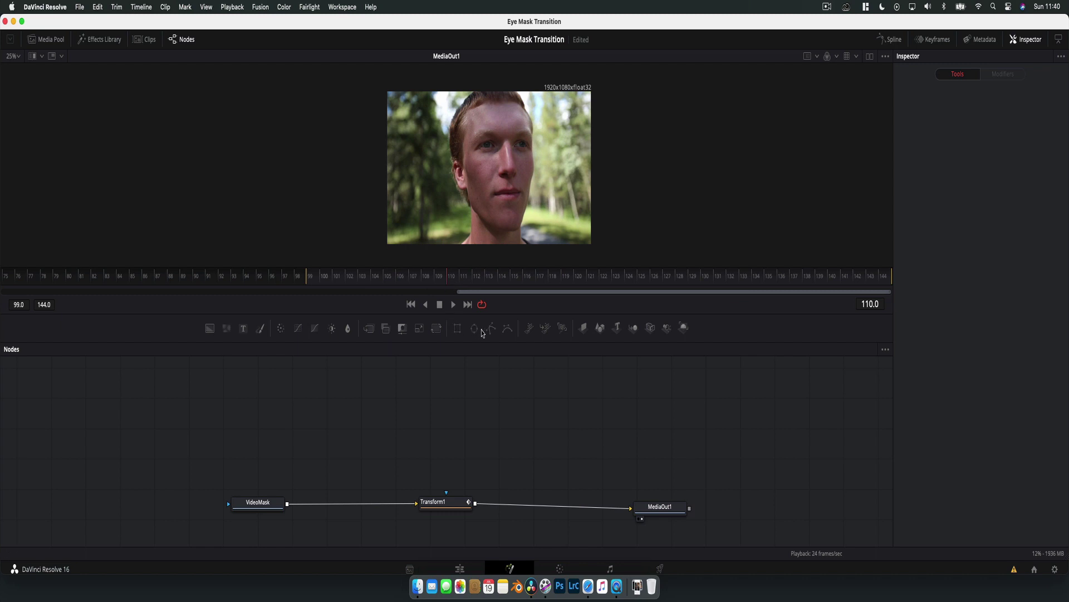
pyautogui.moveTo(489, 333); pyautogui.dragTo(258, 495)
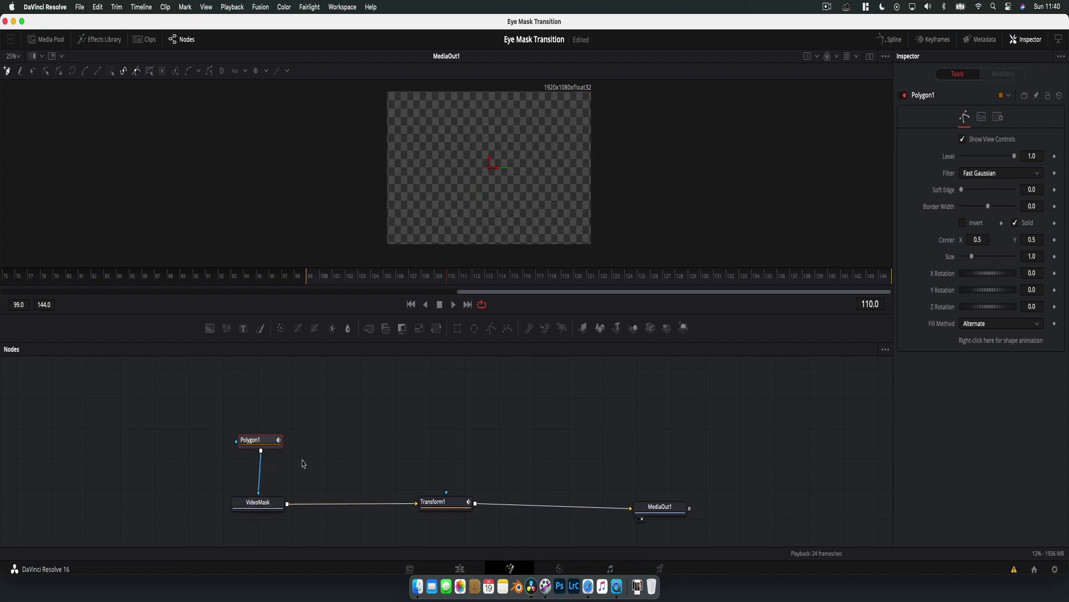
pyautogui.click(963, 224)
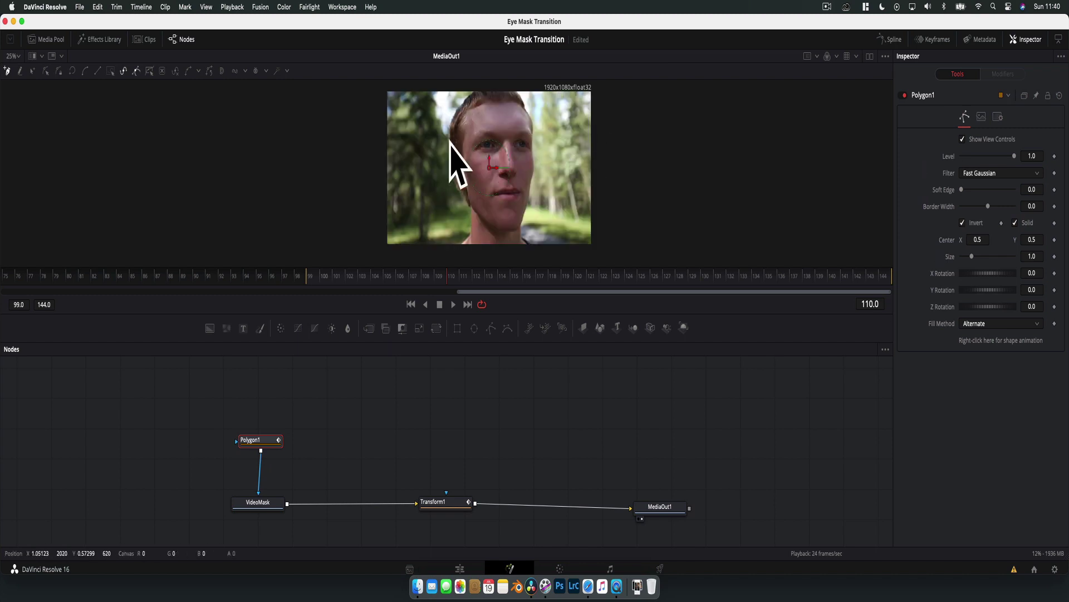
pyautogui.hotkey('ctrl', 'f')
# - Zoom in and trace a closed polygon around the pupil, then turn off Solid
pyautogui.scroll(8, 484, 141)
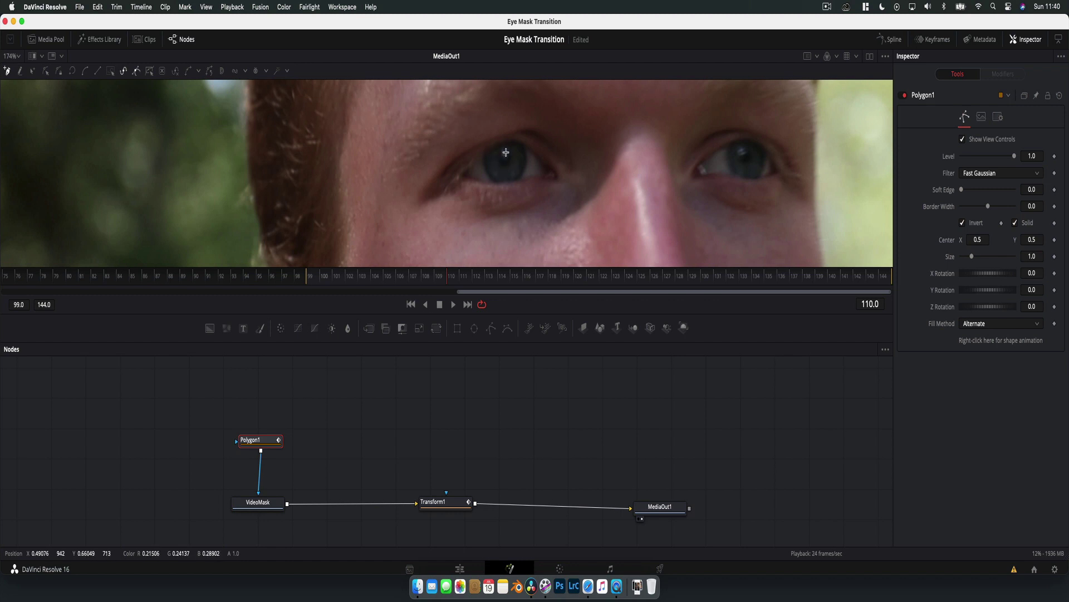
pyautogui.hscroll(2, 511, 153)
pyautogui.hscroll(2, 512, 154)
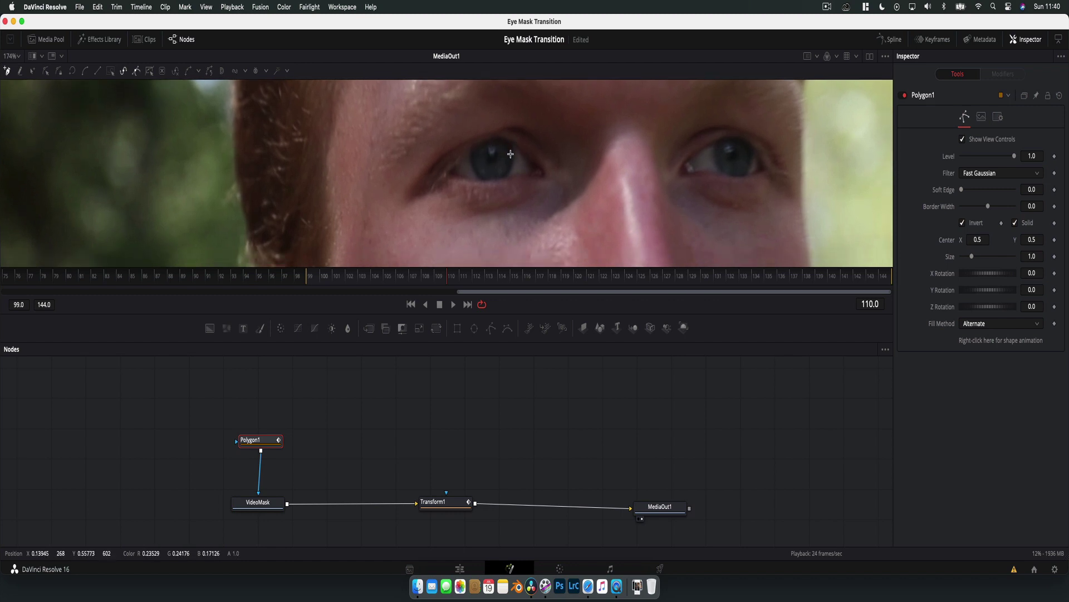
pyautogui.scroll(4, 495, 157)
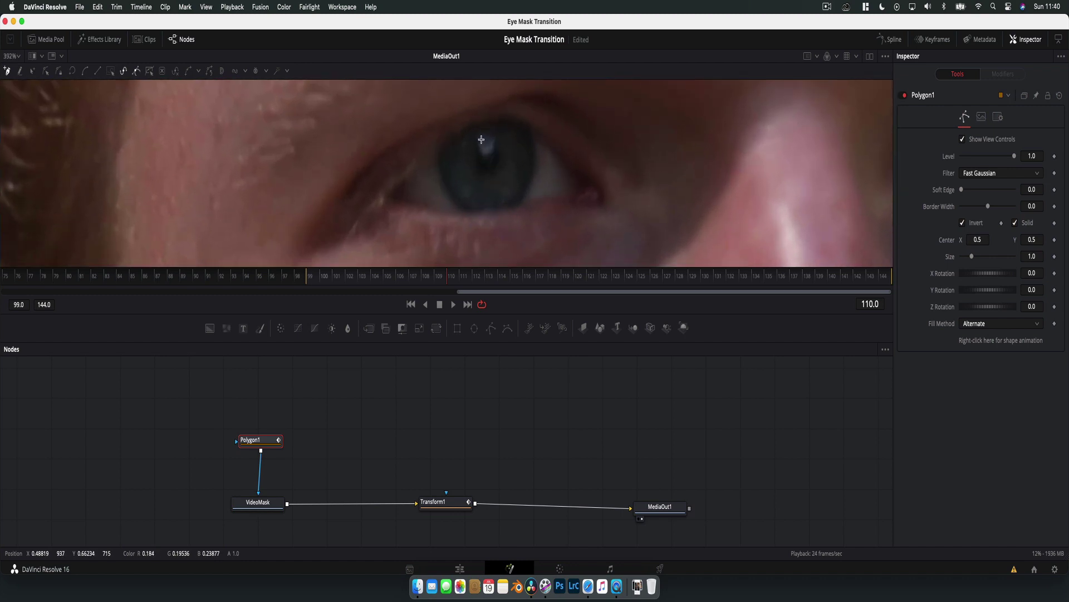
pyautogui.moveTo(481, 139)
pyautogui.mouseDown()
pyautogui.moveTo(473, 162)
pyautogui.moveTo(500, 171)
pyautogui.moveTo(499, 145)
pyautogui.moveTo(486, 138)
pyautogui.mouseUp()
pyautogui.click(482, 139)
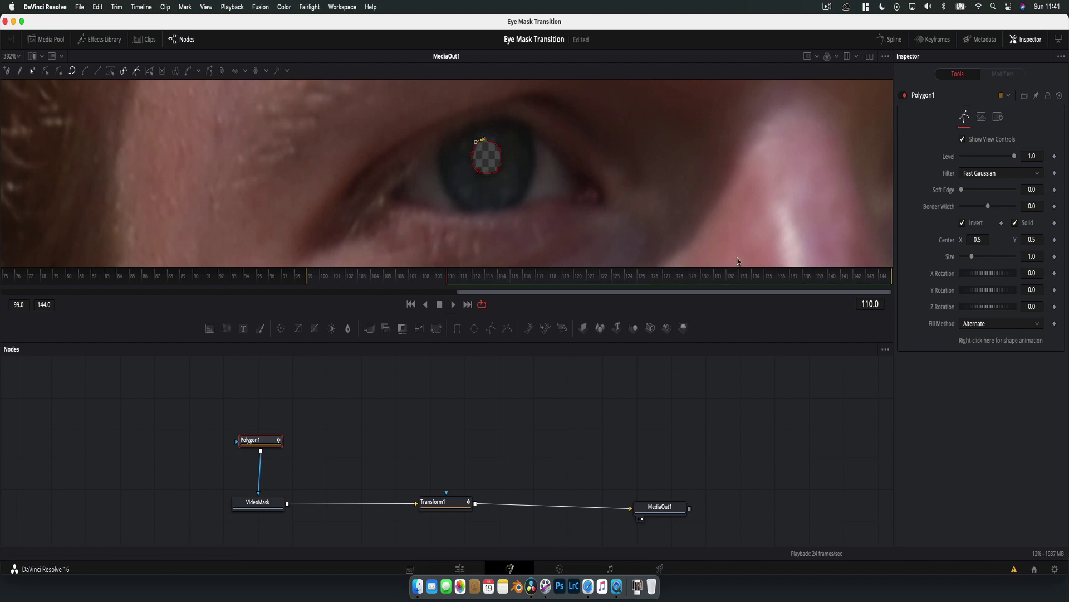
pyautogui.click(1016, 224)
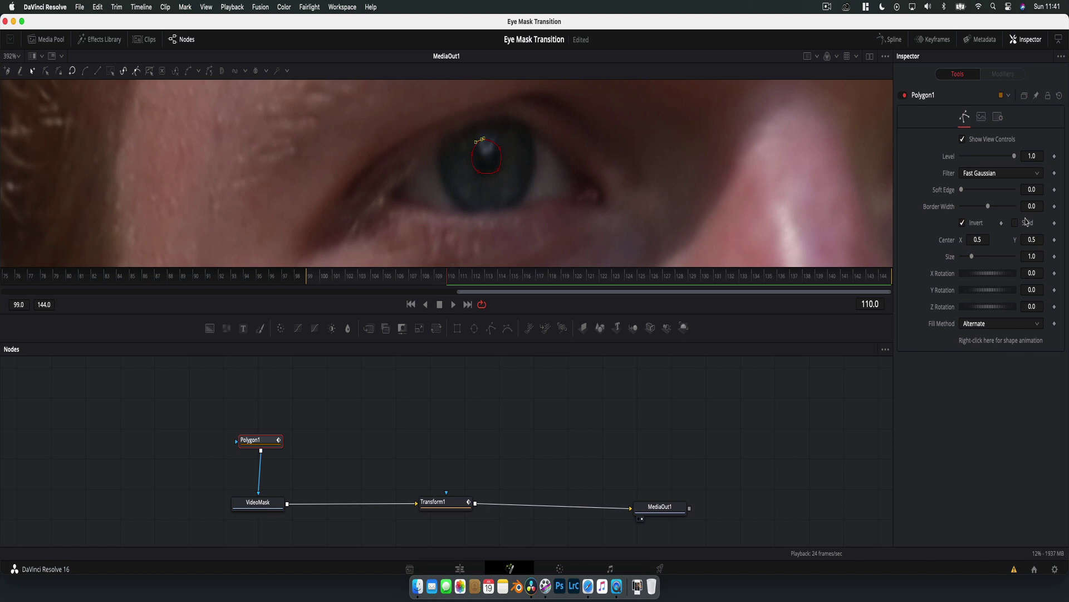
# - Keyframe Polygon1 Size and Center, then nudge the mask right onto the pupil at frame 112
pyautogui.click(1055, 256)
pyautogui.click(1054, 239)
pyautogui.moveTo(451, 279); pyautogui.dragTo(477, 280)
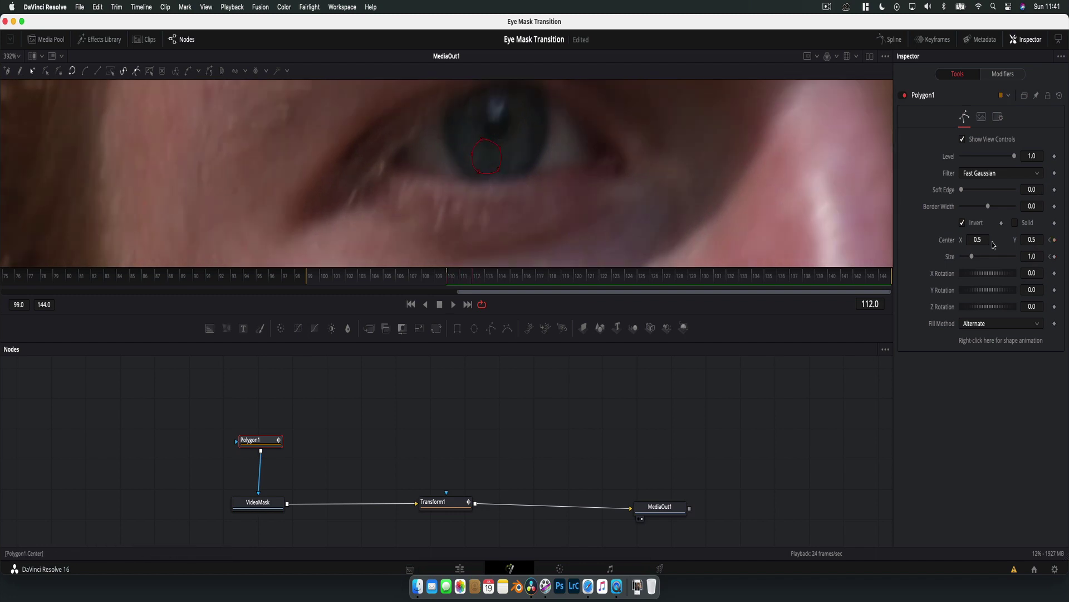
pyautogui.moveTo(976, 240); pyautogui.dragTo(1037, 239)
# - At frame 115, set Polygon1 Center to X 0.505, Y 0.521
pyautogui.moveTo(483, 281); pyautogui.dragTo(520, 286)
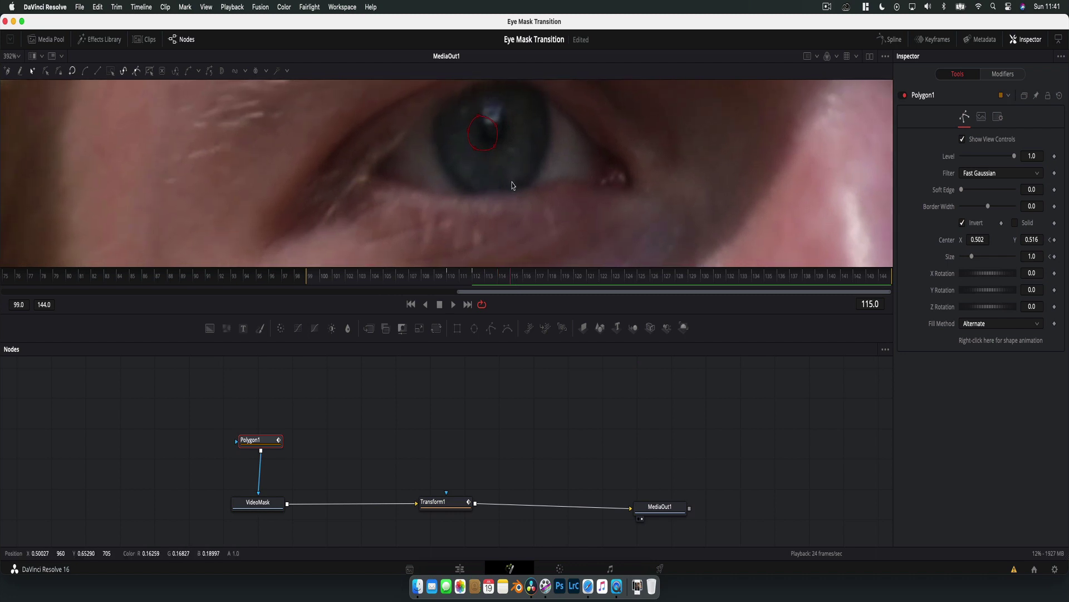
pyautogui.click(978, 240)
pyautogui.write('0.505')
pyautogui.press('Tab')
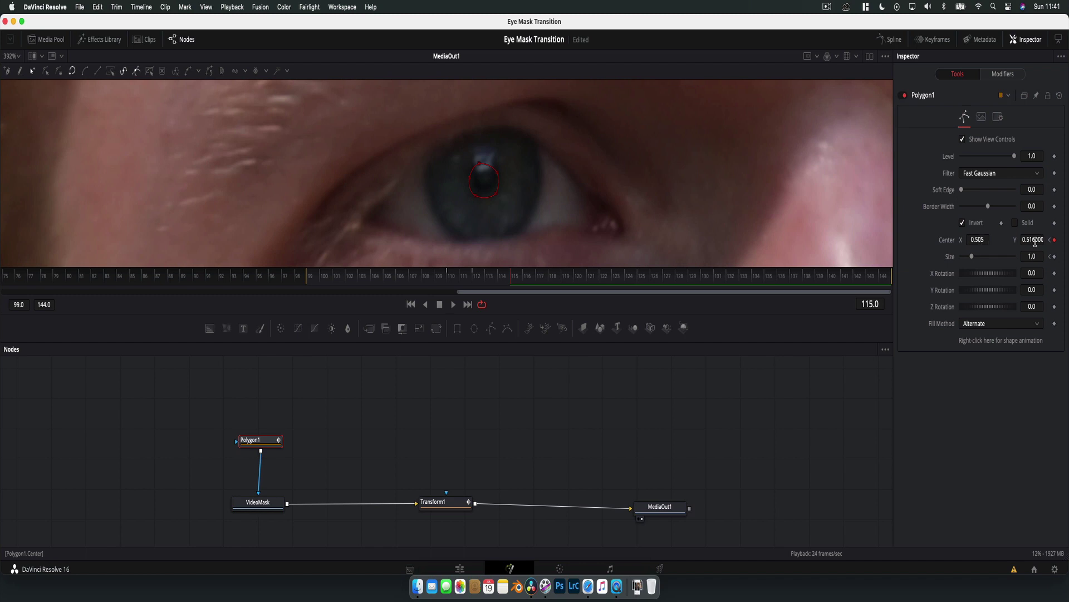
pyautogui.write('0.521')
pyautogui.press('Return')
# - Advance to frame 117, play back to check the mask, and select VideoMask
pyautogui.moveTo(526, 278); pyautogui.dragTo(539, 278)
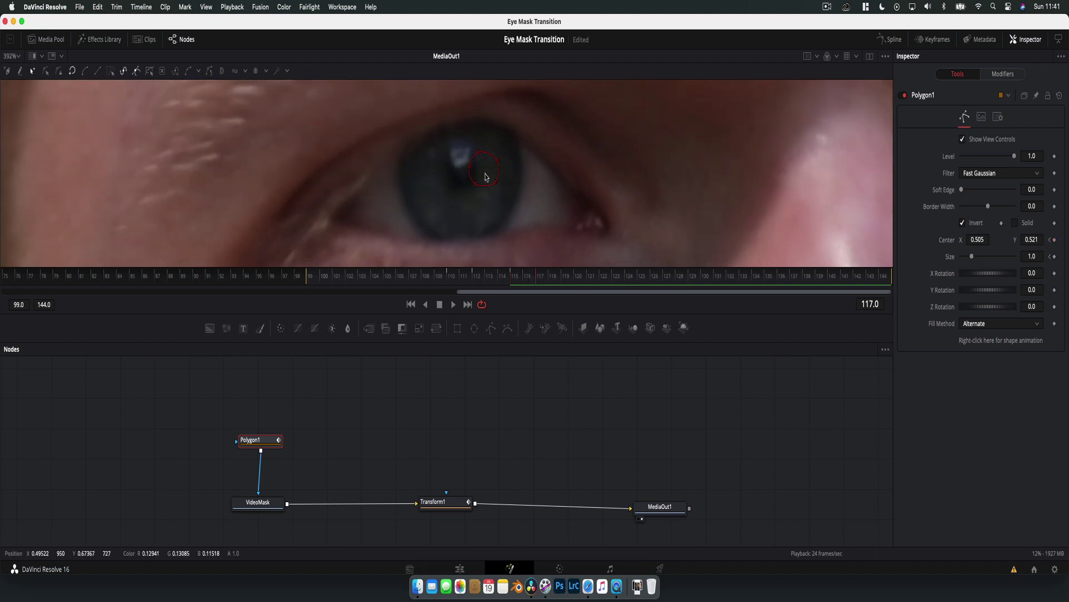
pyautogui.press('space')
pyautogui.scroll(3, 490, 201)
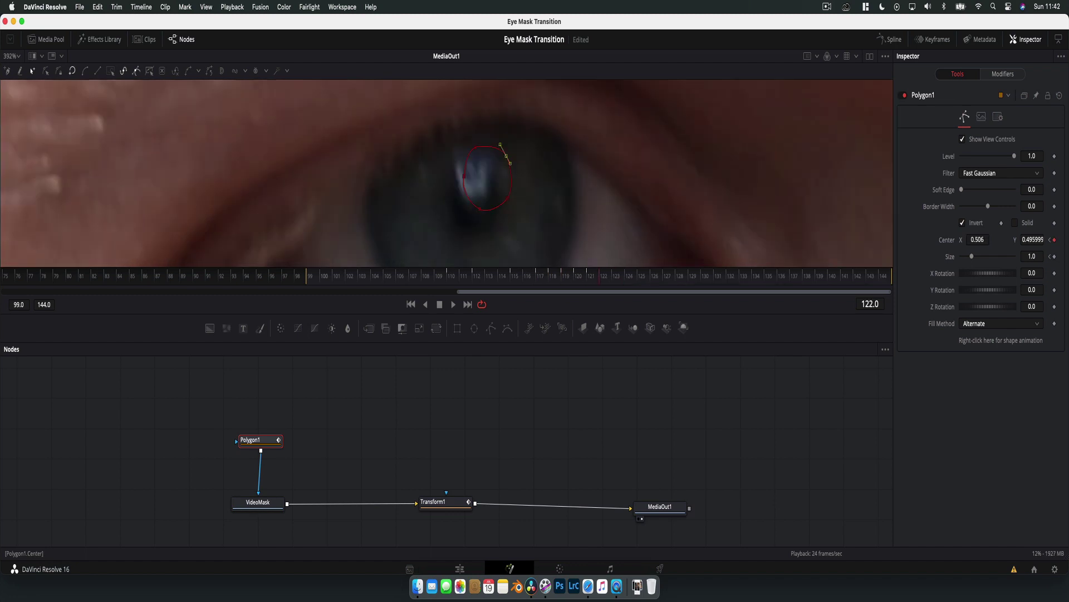
pyautogui.scroll(-5, 512, 217)
pyautogui.scroll(5, 597, 227)
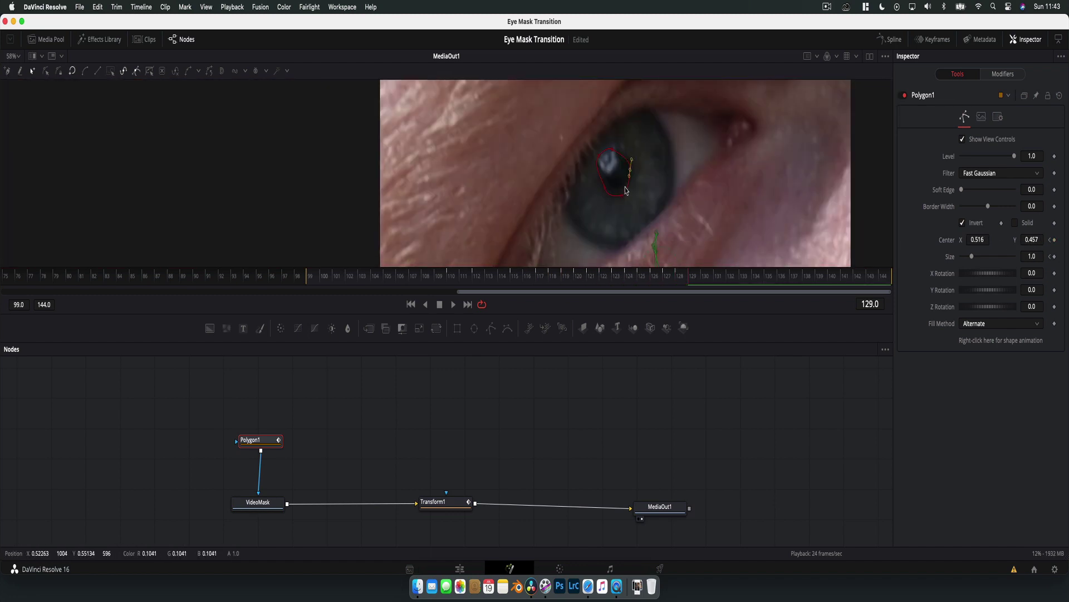
pyautogui.scroll(-10, 646, 128)
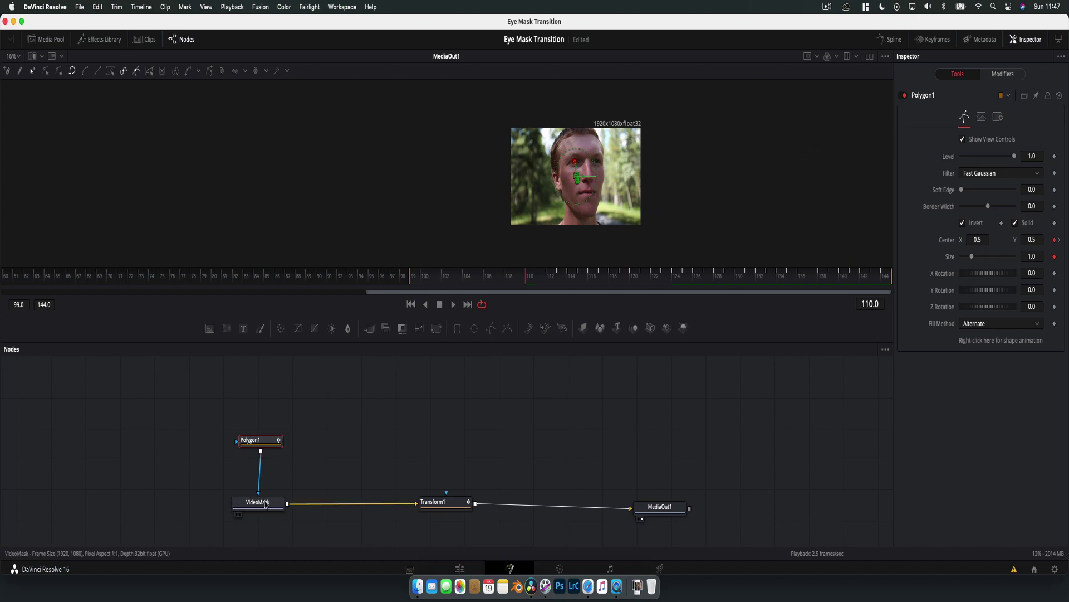
pyautogui.click(258, 502)
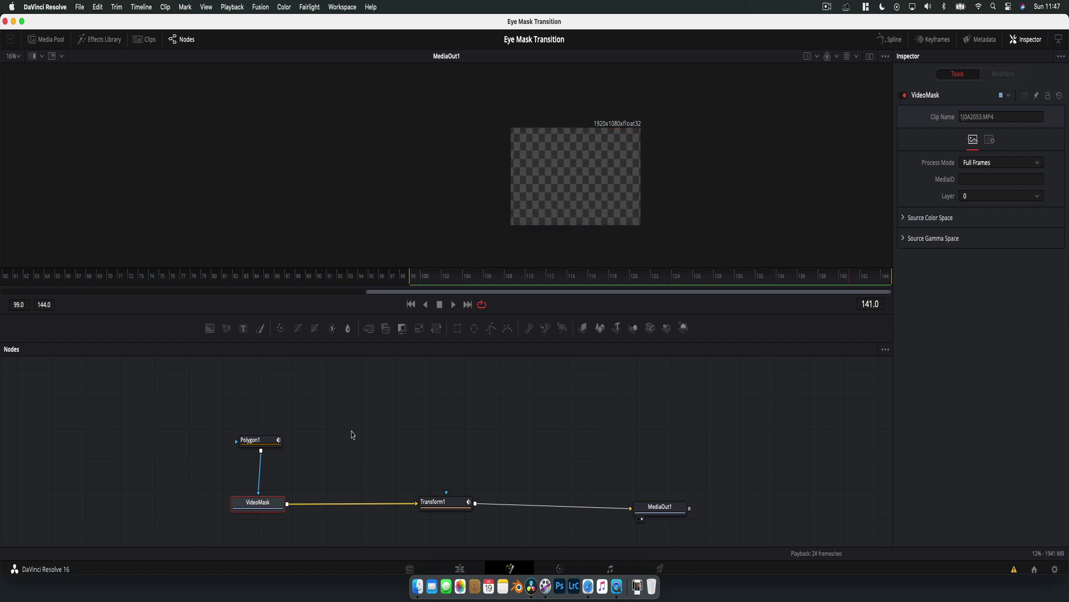
# - At frame 136, raise Polygon1's Soft Edge to 0.0016 and play back from VideoMask
pyautogui.moveTo(834, 286); pyautogui.dragTo(808, 287)
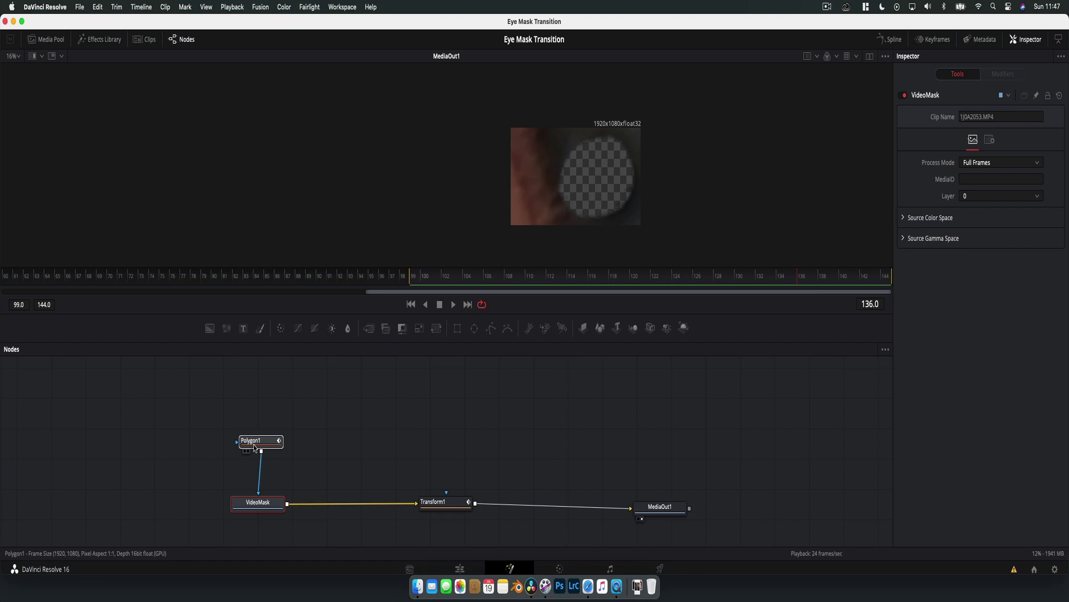
pyautogui.click(254, 440)
pyautogui.moveTo(962, 194)
pyautogui.mouseDown()
pyautogui.moveTo(972, 194)
pyautogui.moveTo(963, 198)
pyautogui.mouseUp()
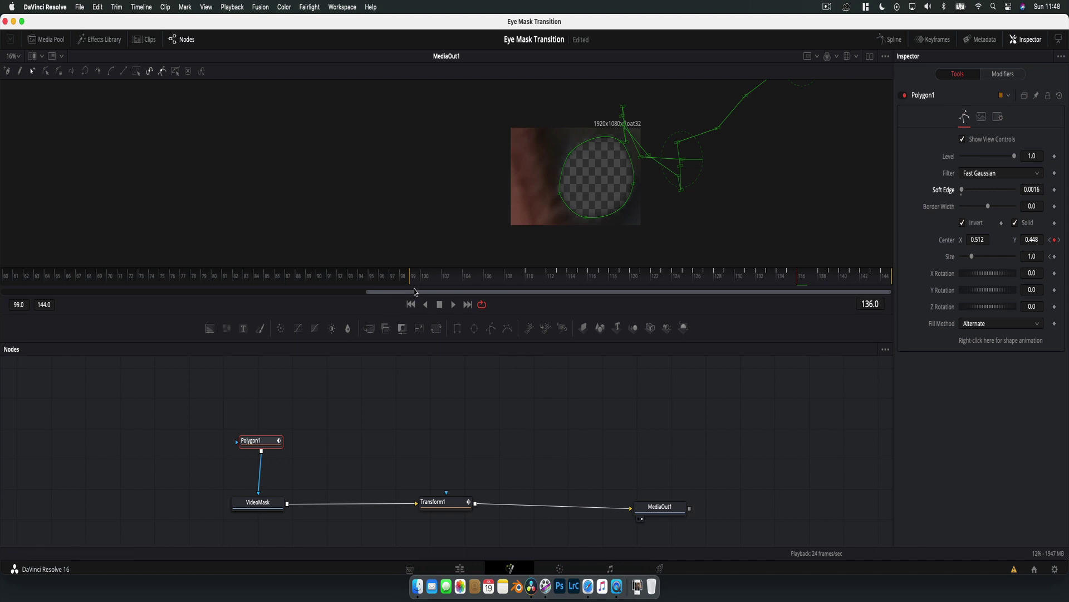
pyautogui.click(284, 509)
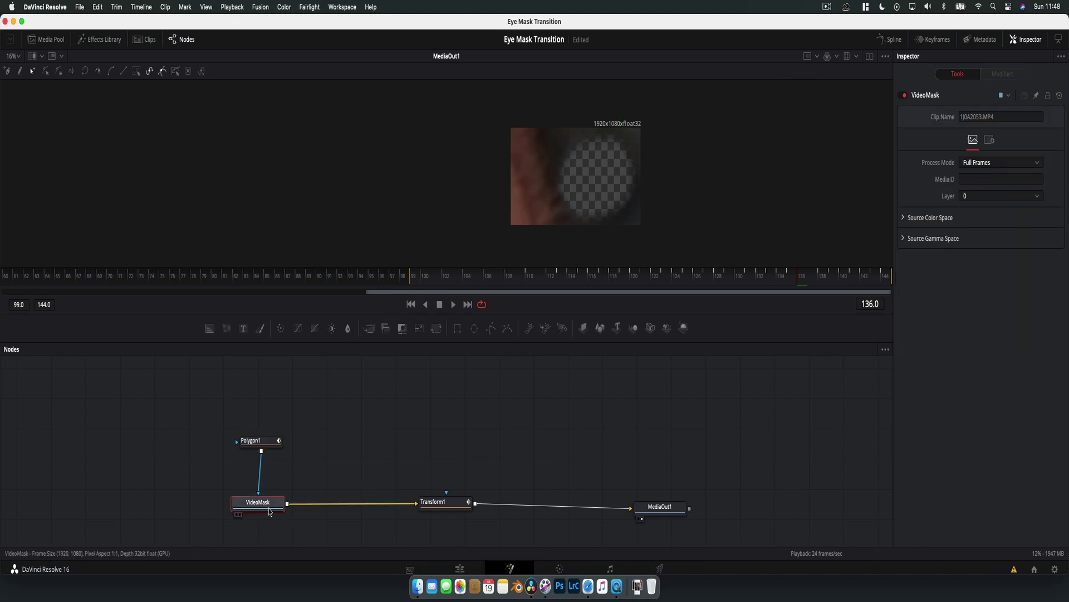
pyautogui.click(454, 305)
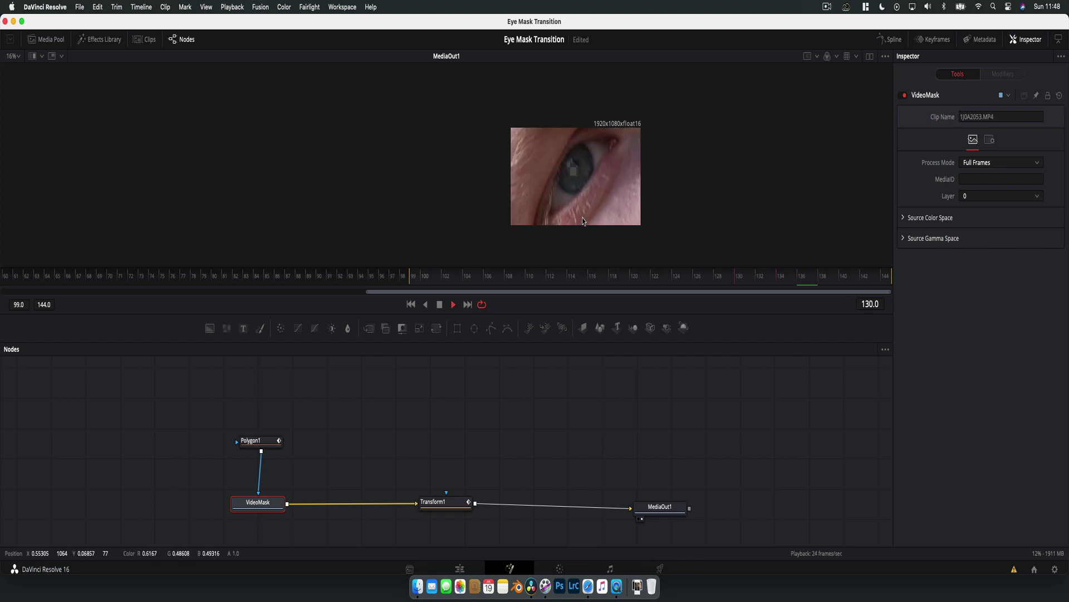
# - Copy VideoMask and Transform1 and paste the duplicates above the original chain
pyautogui.click(537, 284)
pyautogui.moveTo(537, 284)
pyautogui.mouseDown()
pyautogui.moveTo(679, 284)
pyautogui.moveTo(527, 281)
pyautogui.mouseUp()
pyautogui.moveTo(240, 532); pyautogui.dragTo(454, 493)
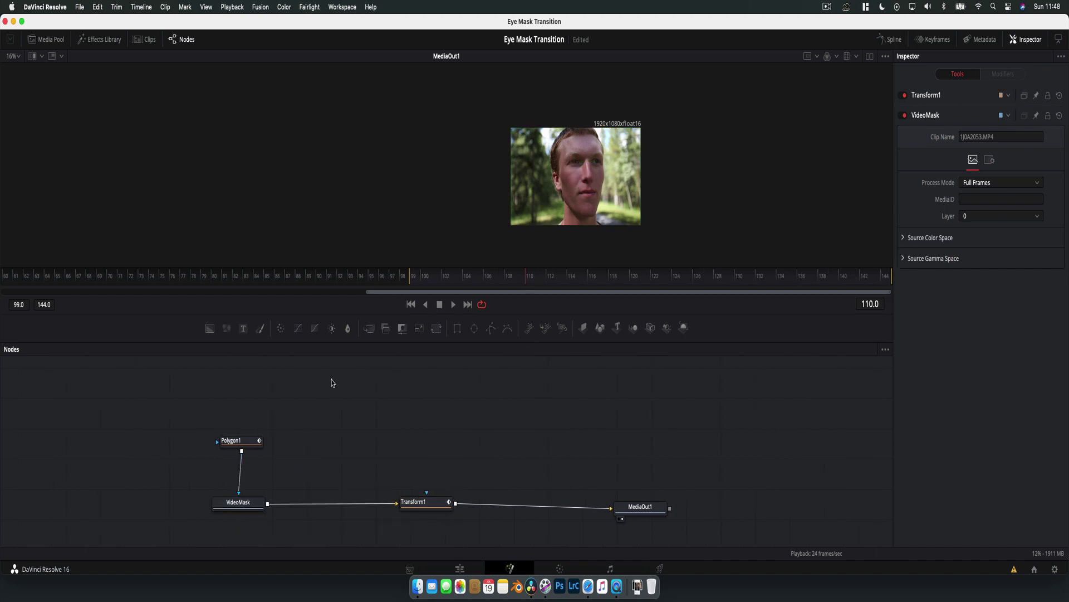
pyautogui.press('super+v')
pyautogui.moveTo(541, 388); pyautogui.dragTo(460, 512)
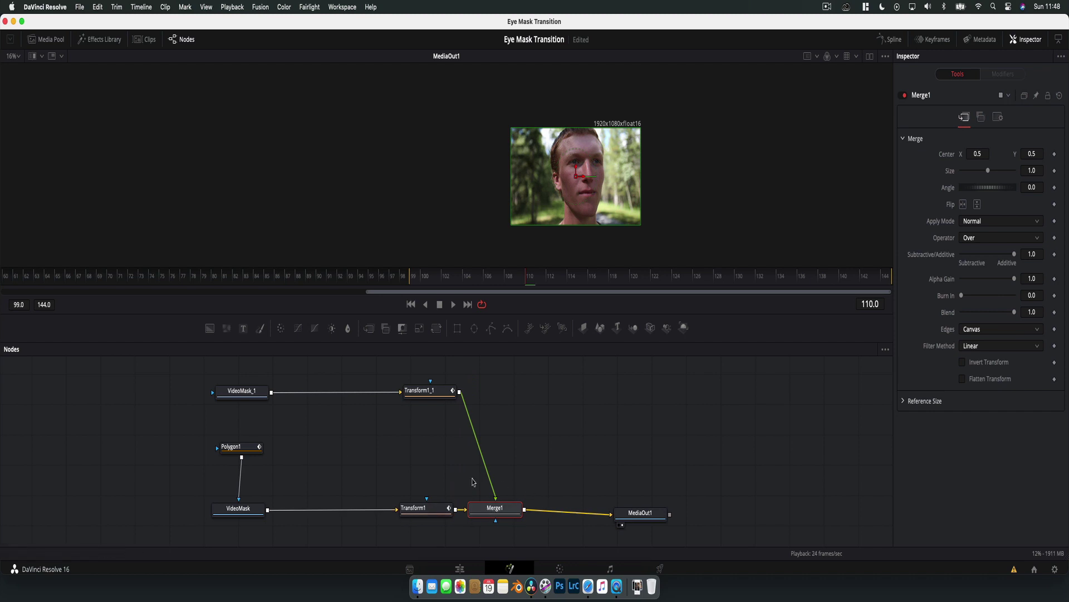
# - Rename the copied input VideoOverlay and preview frames 110 to 122
pyautogui.click(248, 394)
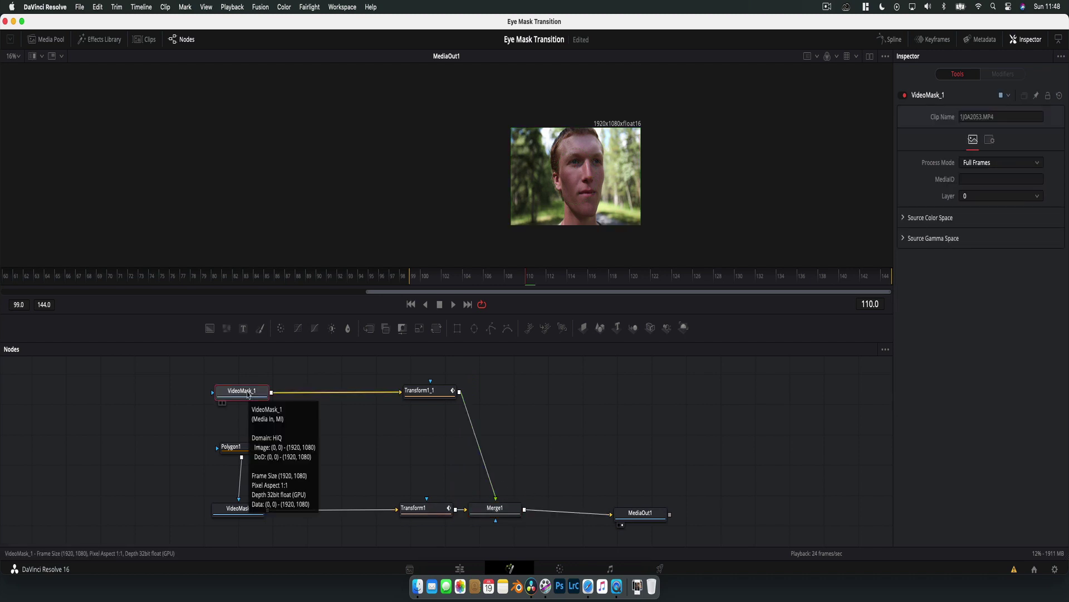
pyautogui.press('F2')
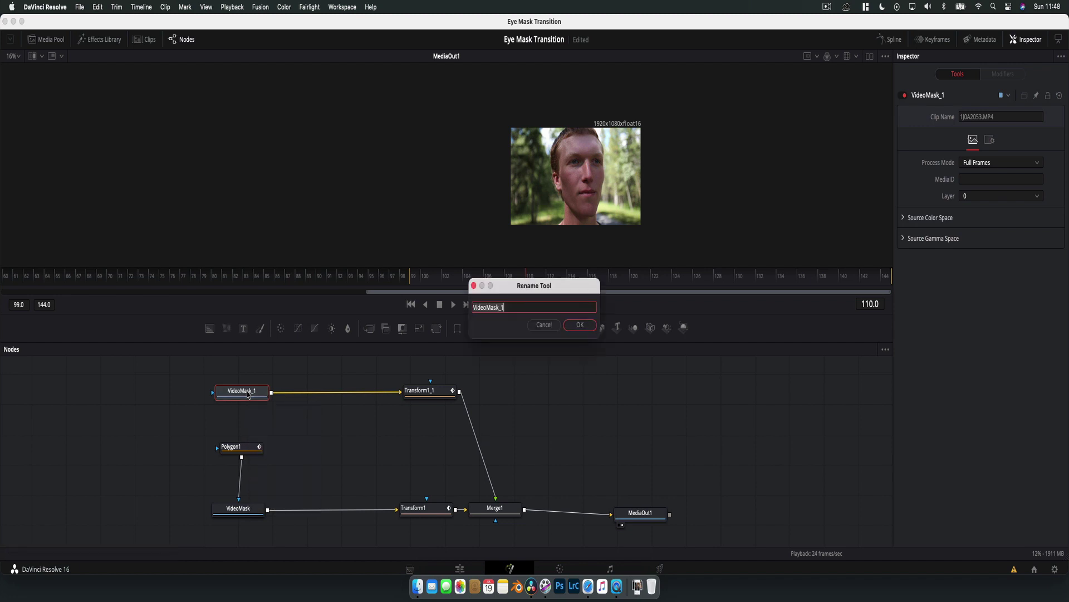
pyautogui.write('VideoOverlay')
pyautogui.press('Return')
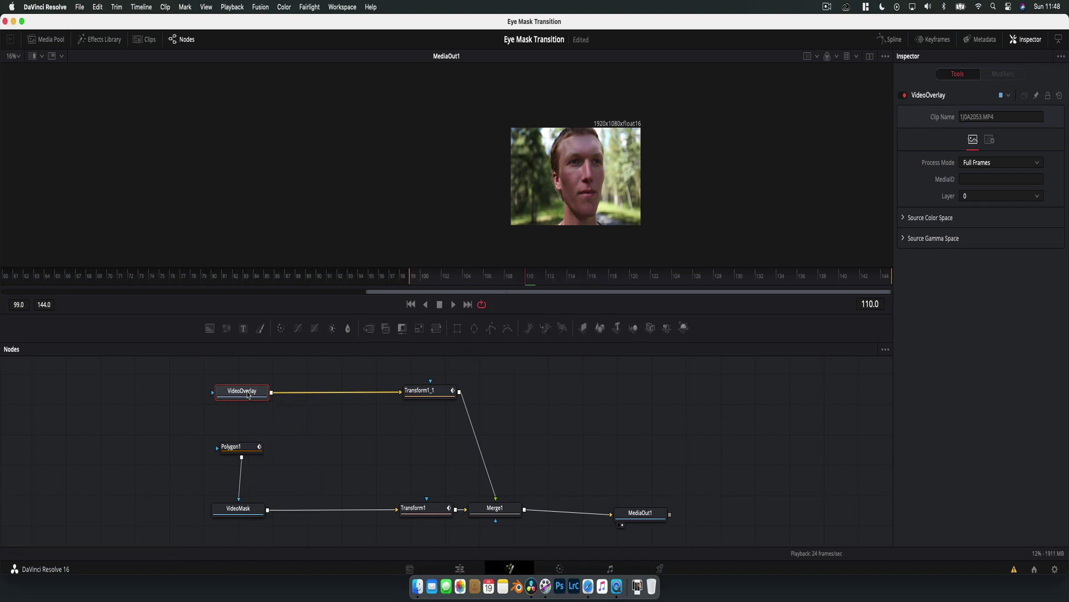
pyautogui.moveTo(609, 281); pyautogui.dragTo(549, 282)
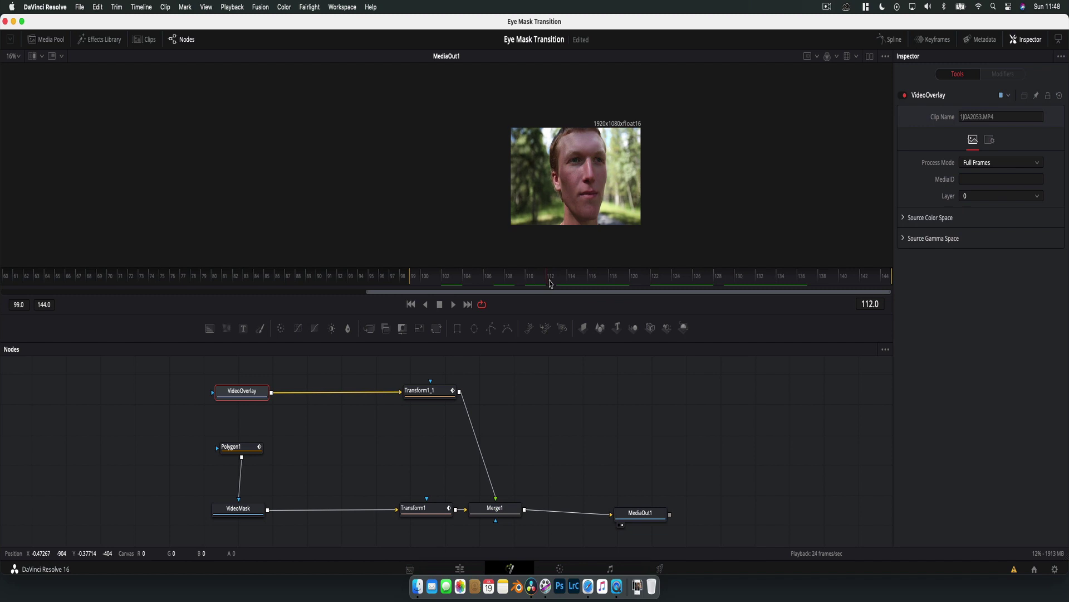
# - Place Transform1_1 above Merge1 and keyframe a raised Merge1 Blend at frame 134
pyautogui.moveTo(418, 391); pyautogui.dragTo(484, 391)
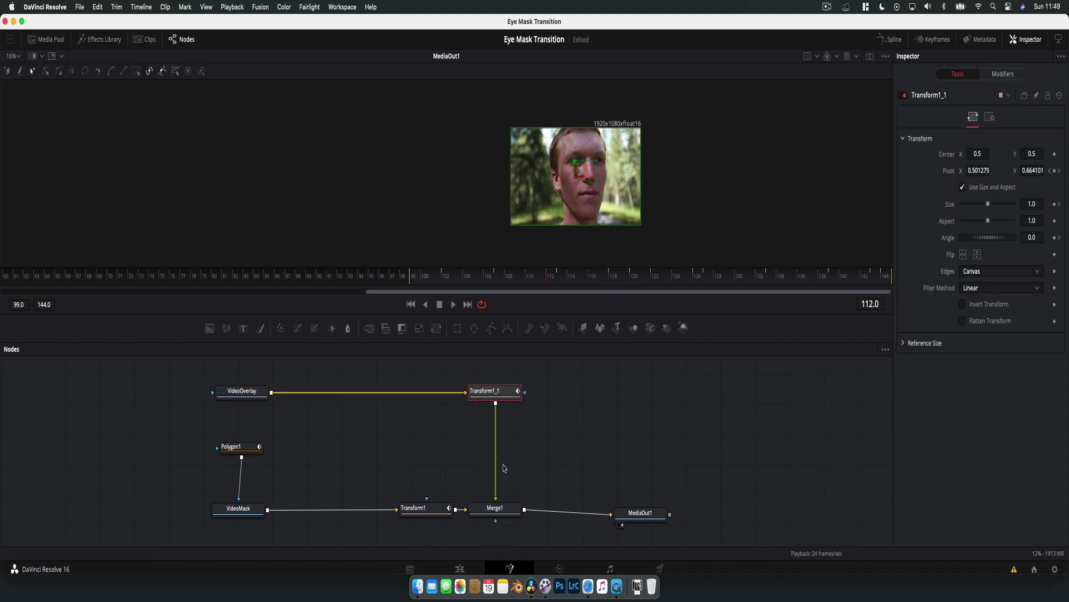
pyautogui.click(508, 510)
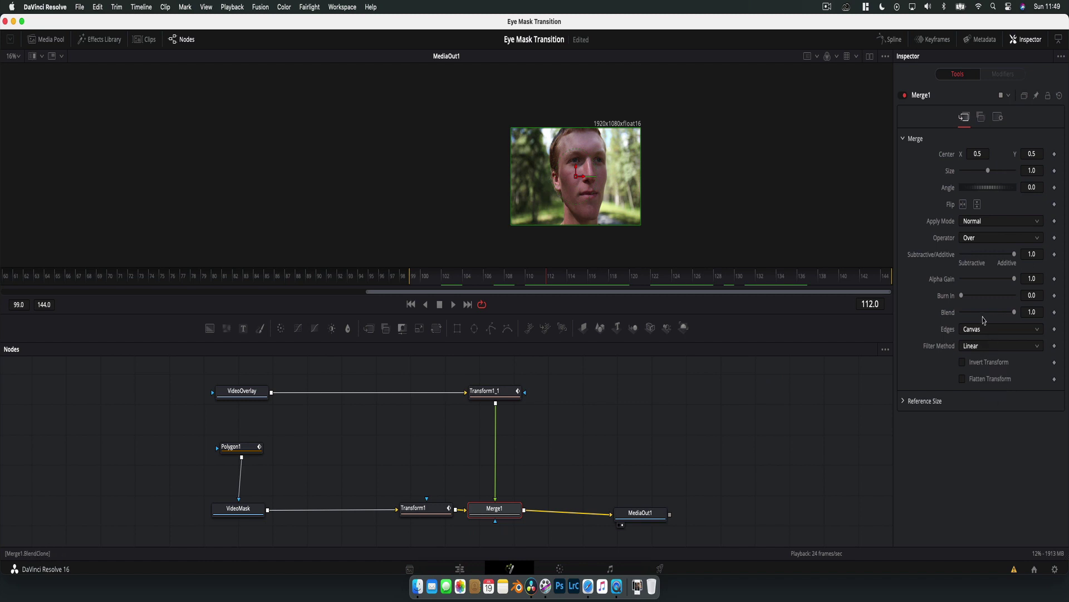
pyautogui.click(779, 283)
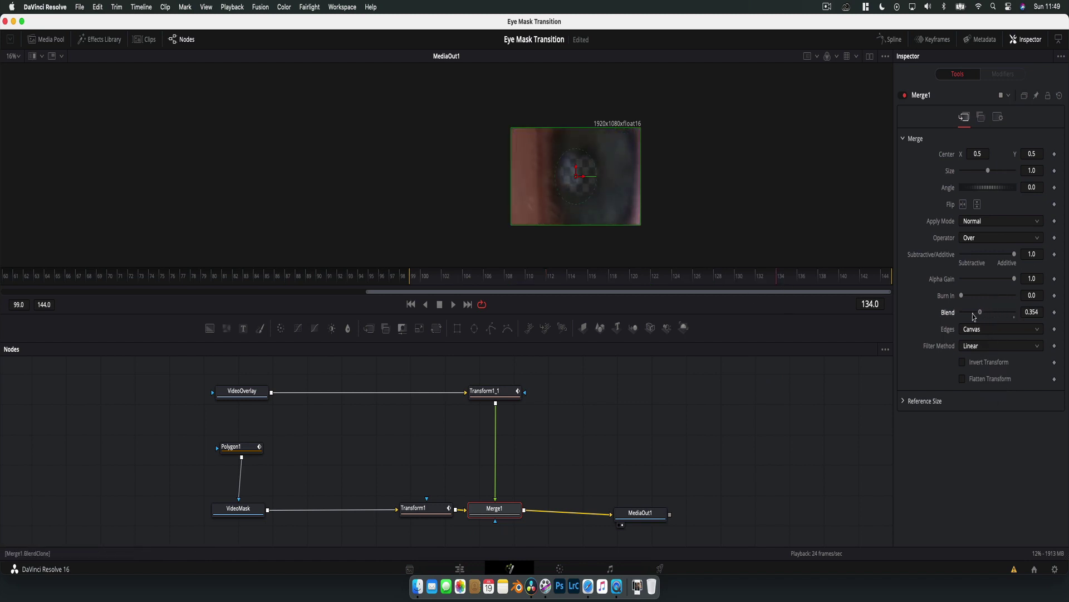
pyautogui.moveTo(961, 312); pyautogui.dragTo(1051, 316)
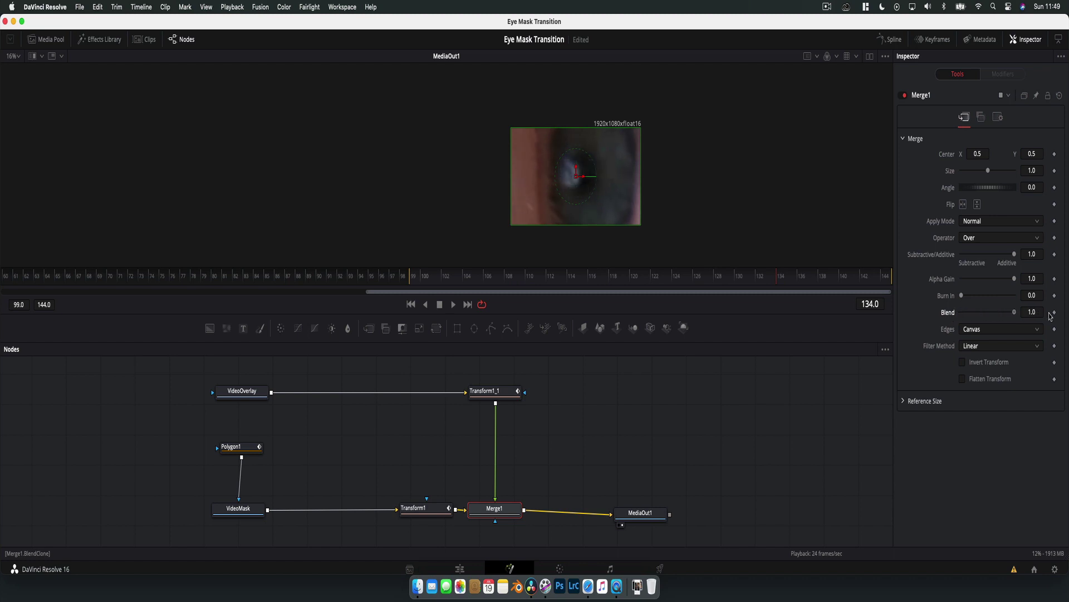
# - Scrub between frames 112 and 134, then play the VideoMask output to preview the blend
pyautogui.moveTo(721, 279); pyautogui.dragTo(557, 283)
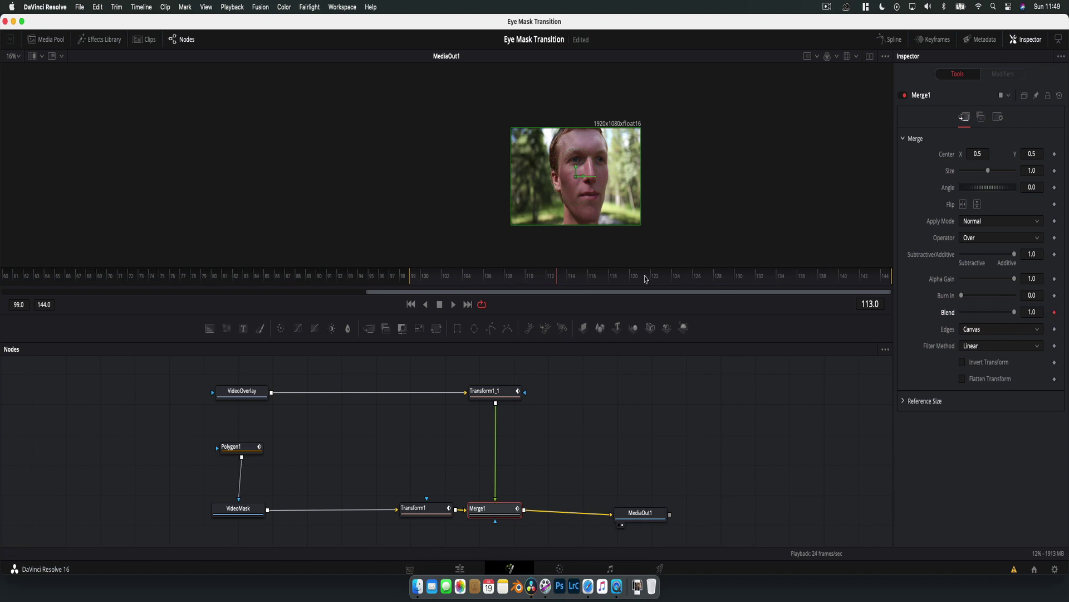
pyautogui.moveTo(572, 279); pyautogui.dragTo(673, 281)
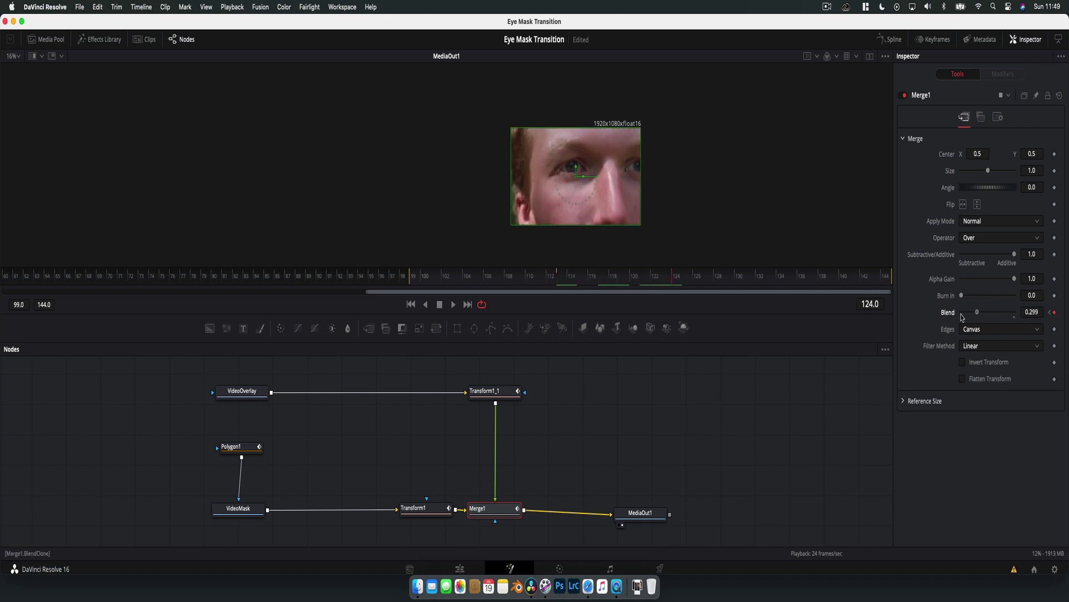
pyautogui.click(545, 279)
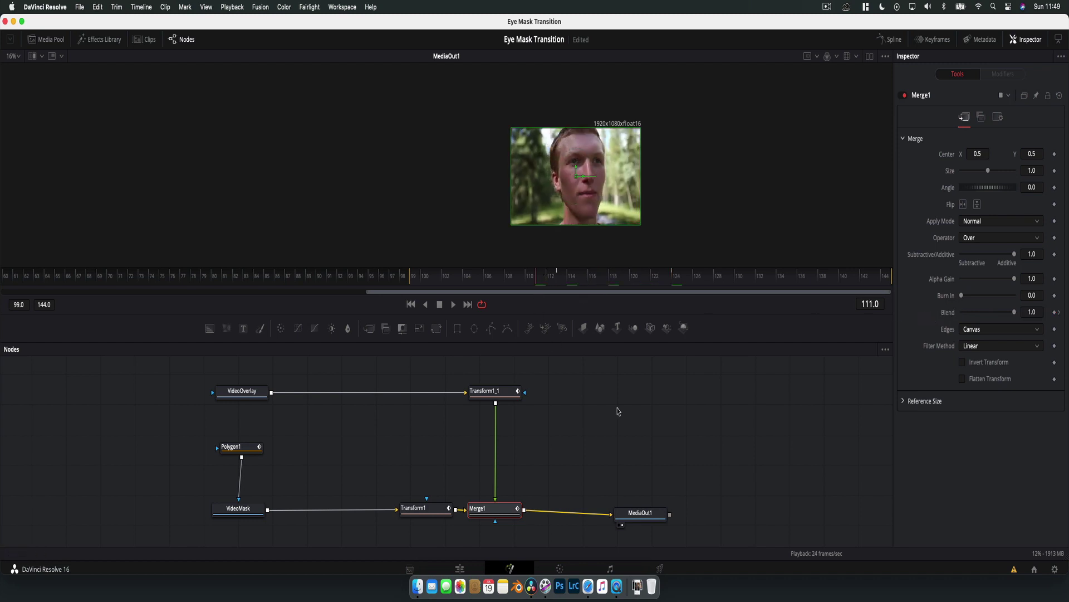
pyautogui.scroll(5, 653, 197)
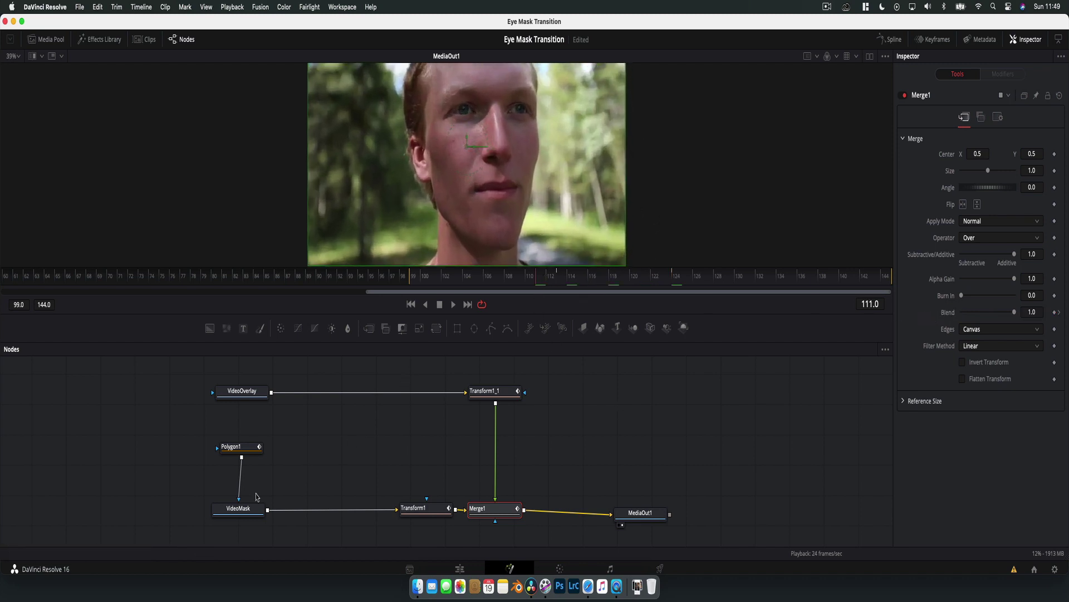
pyautogui.click(244, 508)
pyautogui.press('space')
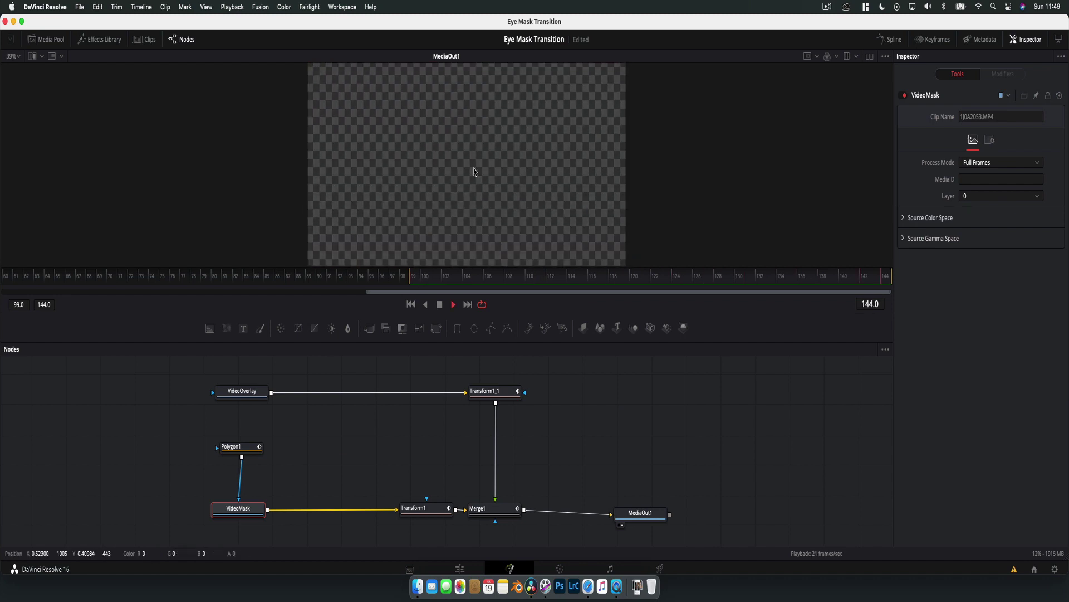
pyautogui.press('space')
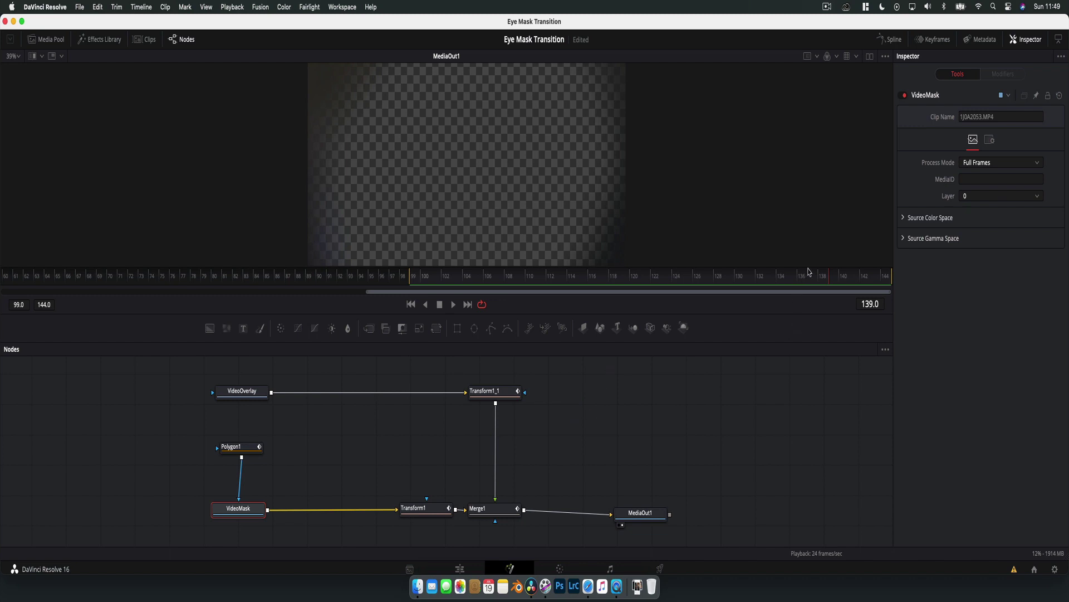
# - At frame 128, enable Motion Blur in Transform1's Settings (Quality 4, Shutter Angle 180)
pyautogui.moveTo(809, 272); pyautogui.dragTo(718, 273)
pyautogui.click(423, 508)
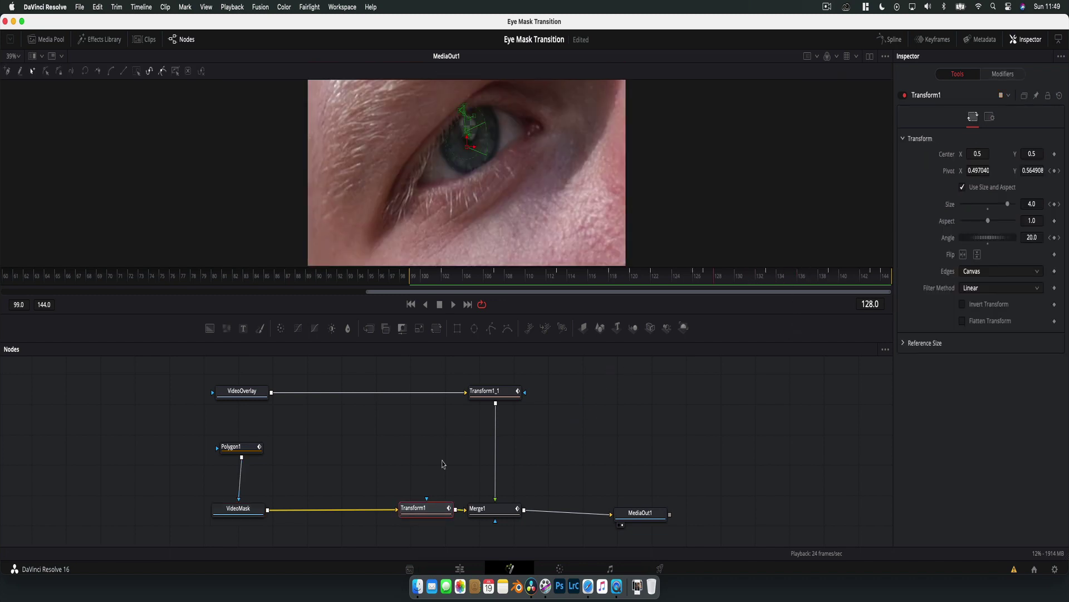
pyautogui.click(365, 458)
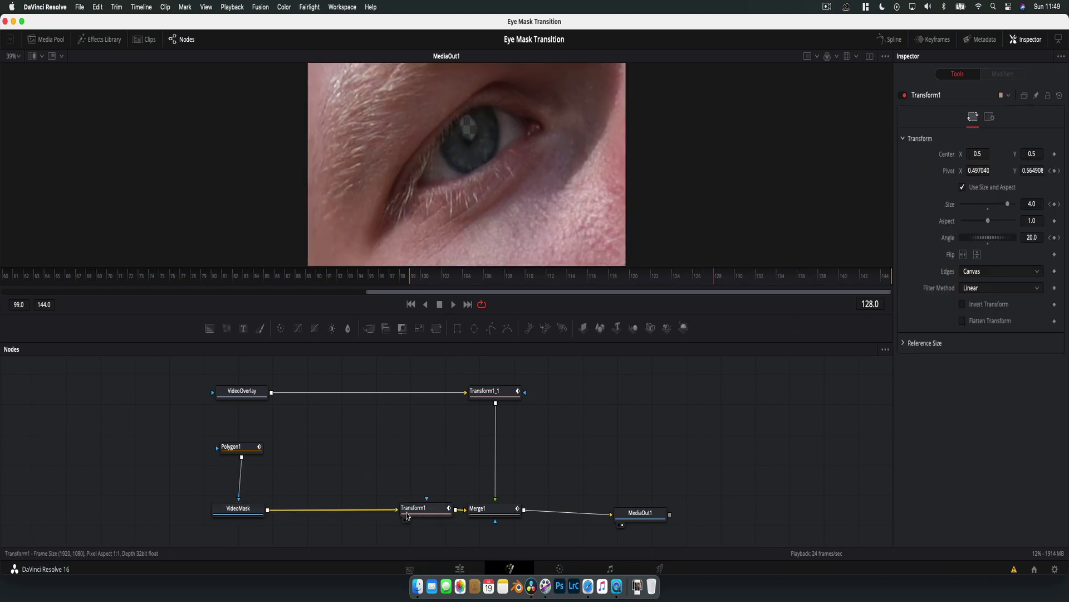
pyautogui.click(424, 513)
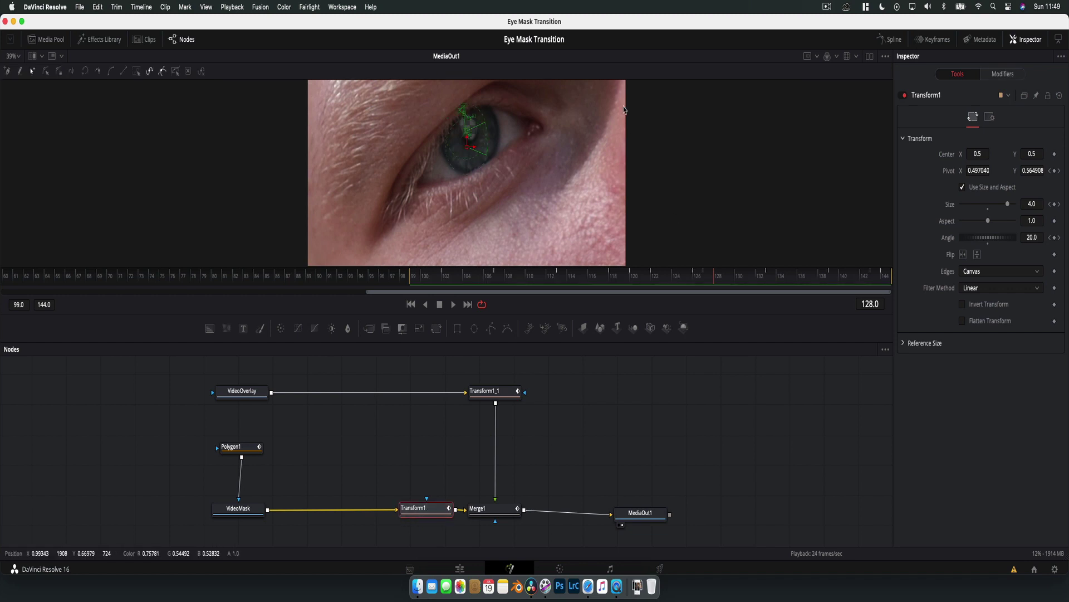
pyautogui.click(990, 117)
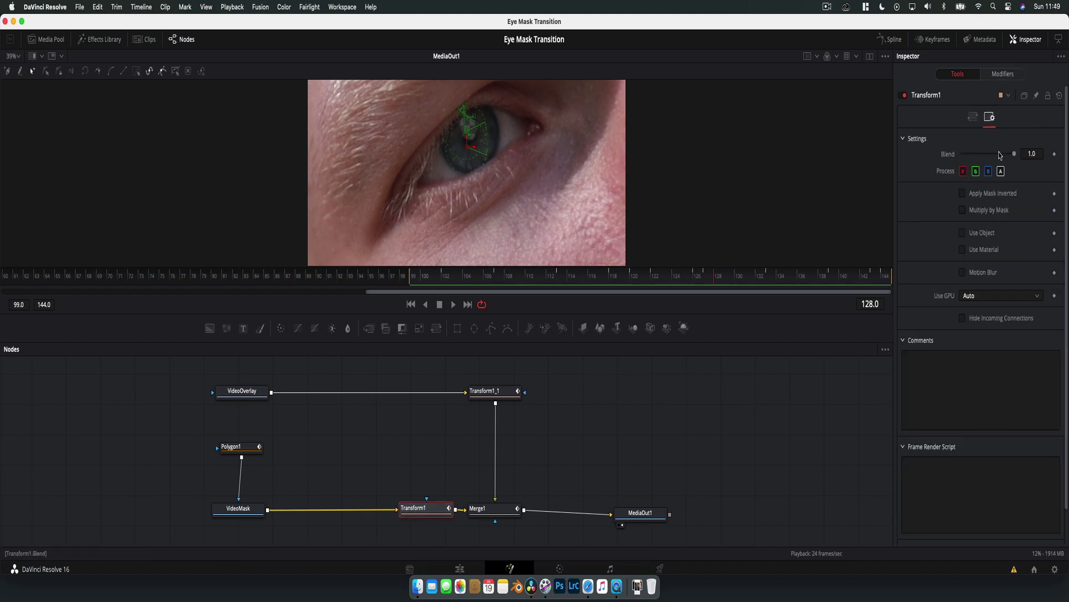
pyautogui.click(962, 273)
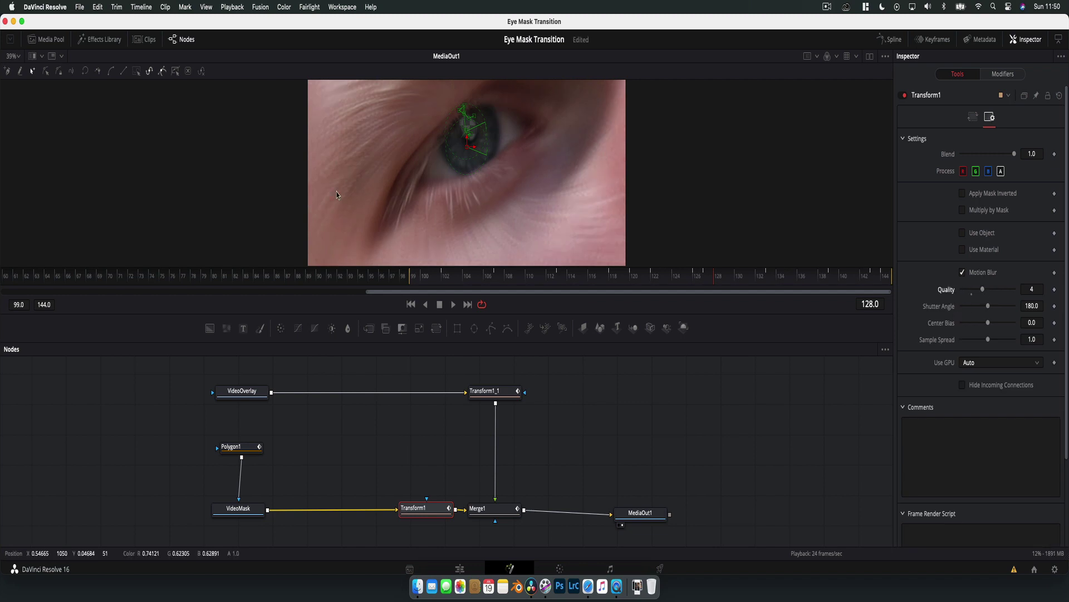
# - Play the VideoMask output to preview the motion-blurred zoom into the eye
pyautogui.press('space')
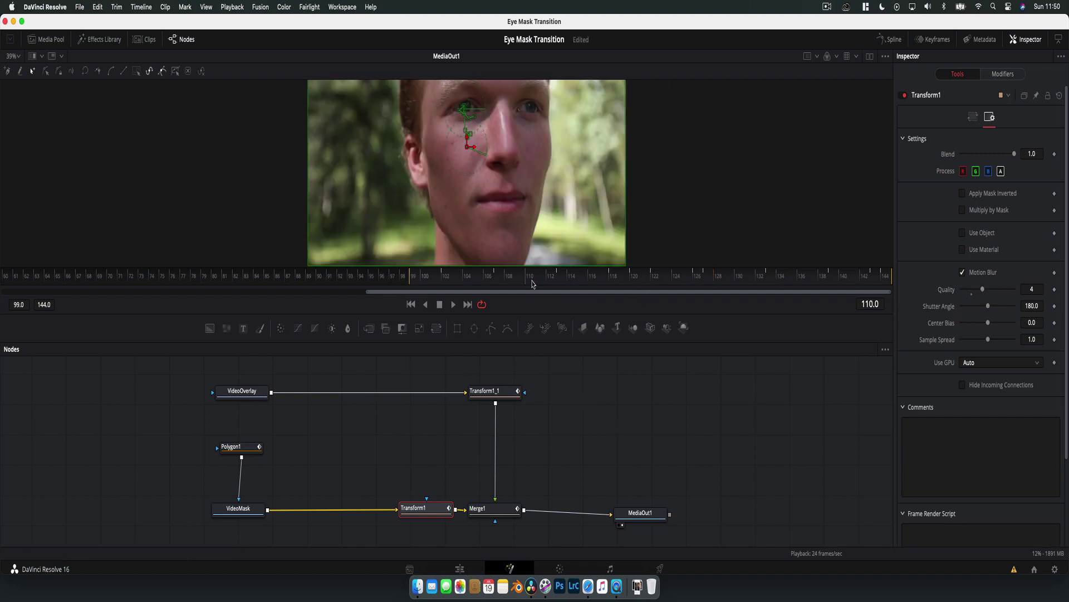
pyautogui.click(254, 507)
pyautogui.press('space')
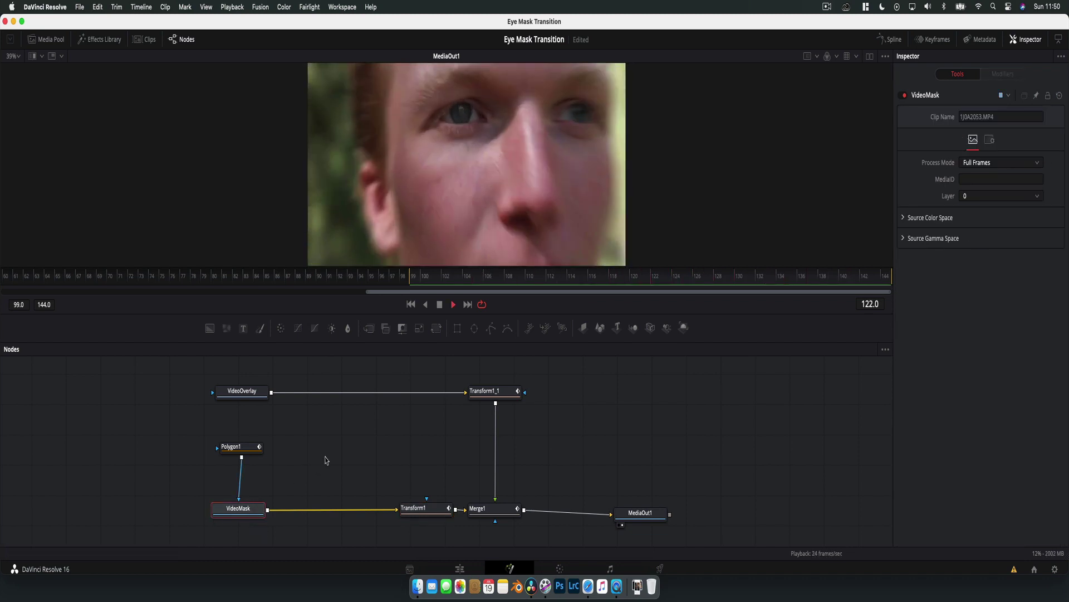
pyautogui.press('space')
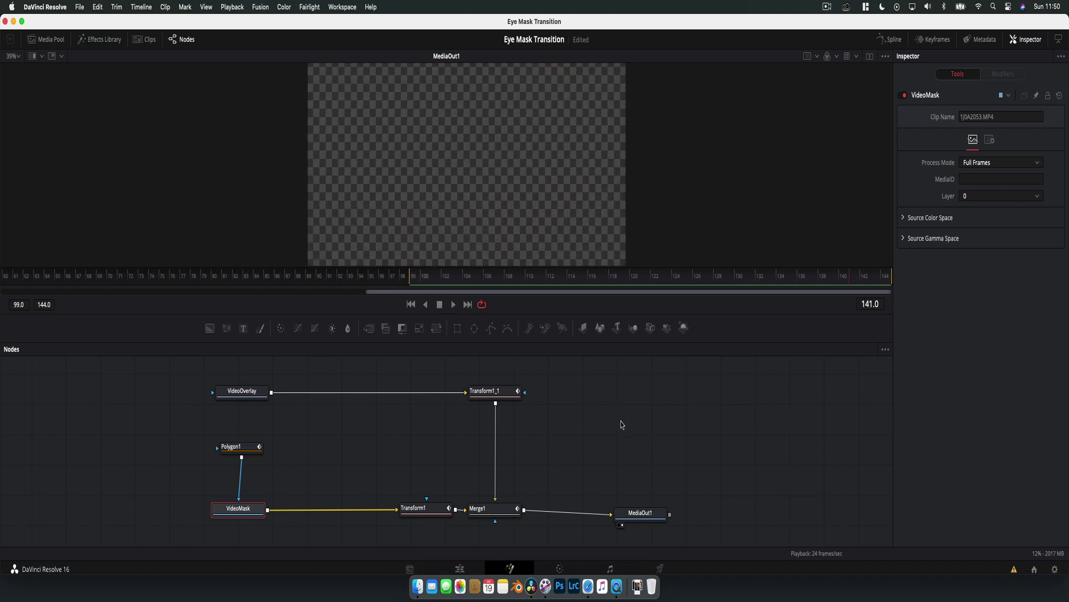
# - On the Edit timeline, move the Fusion transition clip up onto track V2
pyautogui.click(458, 568)
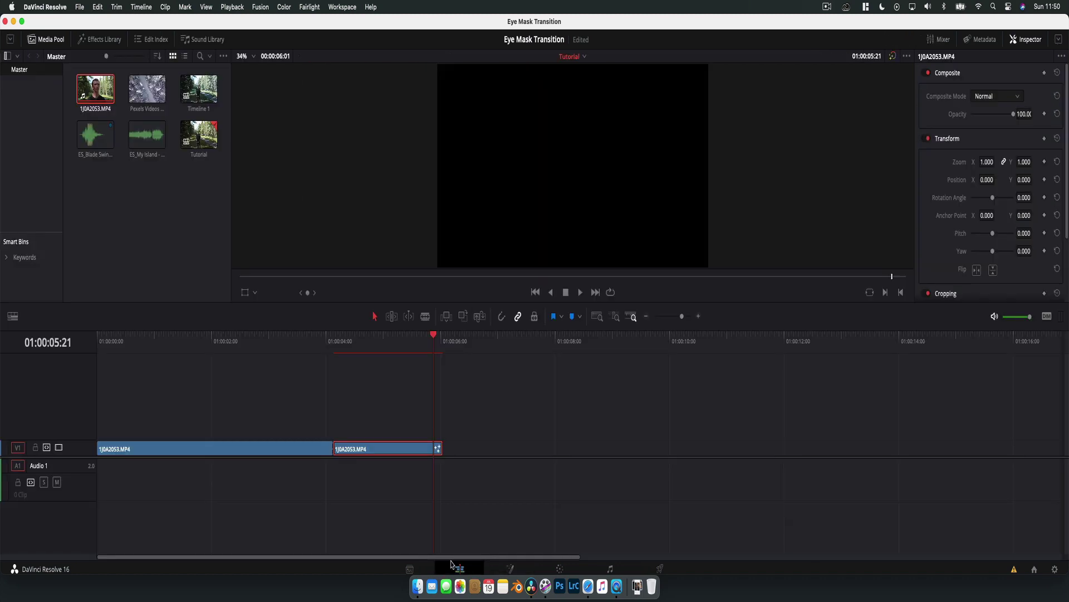
pyautogui.click(245, 341)
pyautogui.press('space')
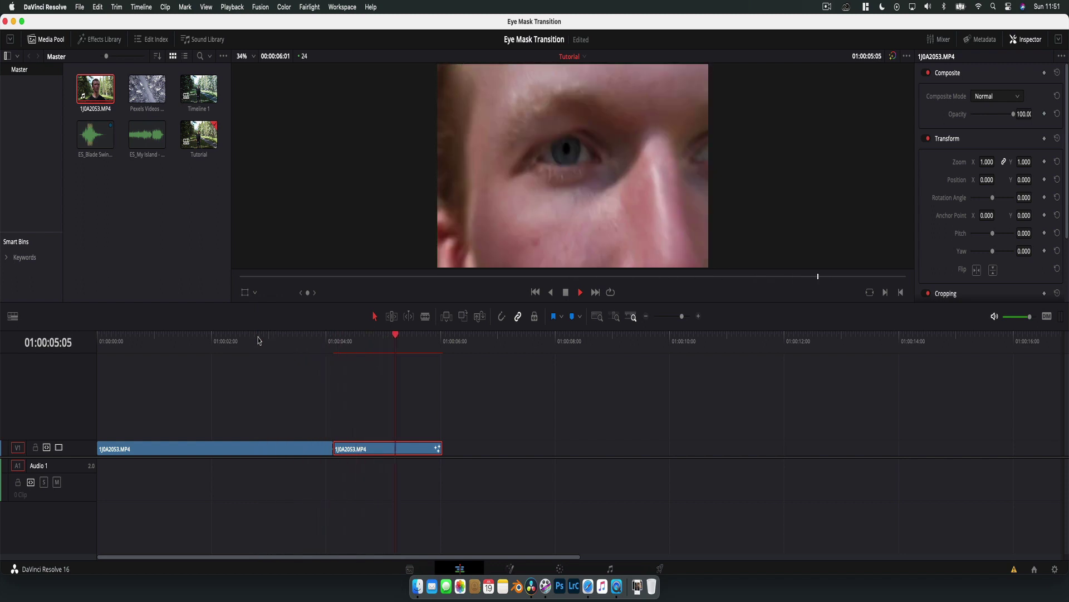
pyautogui.click(388, 365)
pyautogui.moveTo(404, 453); pyautogui.dragTo(413, 433)
pyautogui.click(412, 414)
# - Drop the Pexels snowy forest clip onto V1 under the transition and play it
pyautogui.moveTo(147, 89); pyautogui.dragTo(398, 446)
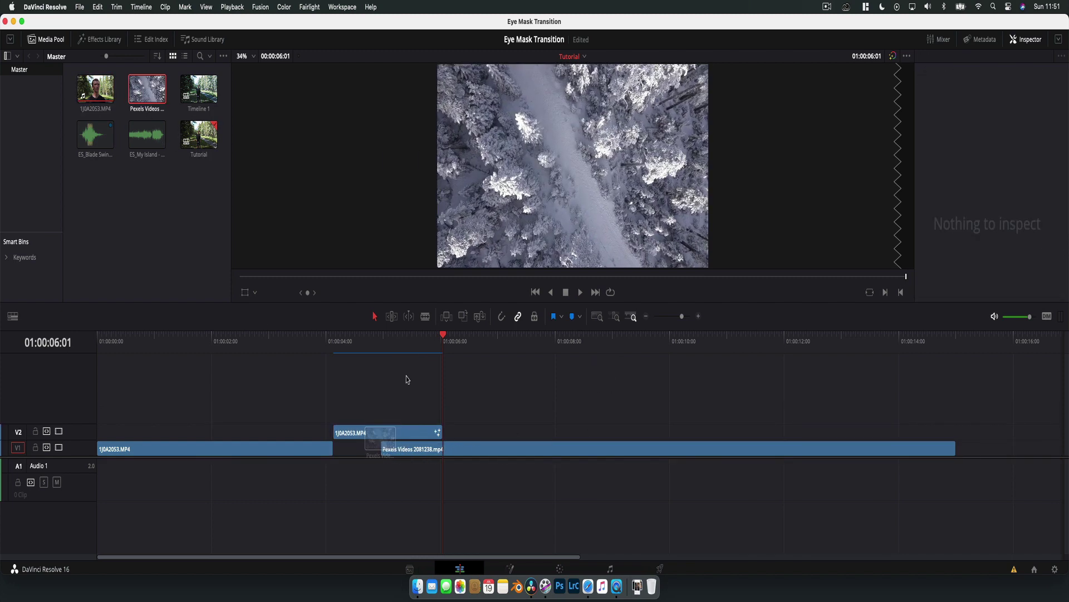
pyautogui.moveTo(393, 349); pyautogui.dragTo(379, 352)
pyautogui.press('space')
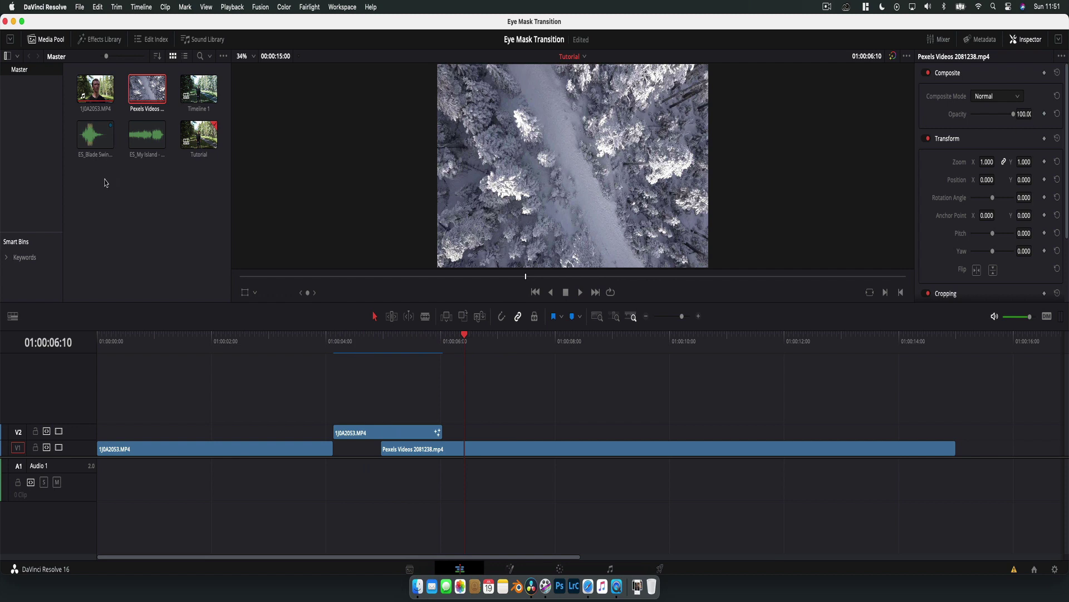
# - Add the ES_Blade Swing Whoosh sound on A1, nudge it slightly later, and review
pyautogui.moveTo(91, 136); pyautogui.dragTo(399, 486)
pyautogui.moveTo(388, 355)
pyautogui.mouseDown()
pyautogui.moveTo(401, 352)
pyautogui.moveTo(391, 352)
pyautogui.mouseUp()
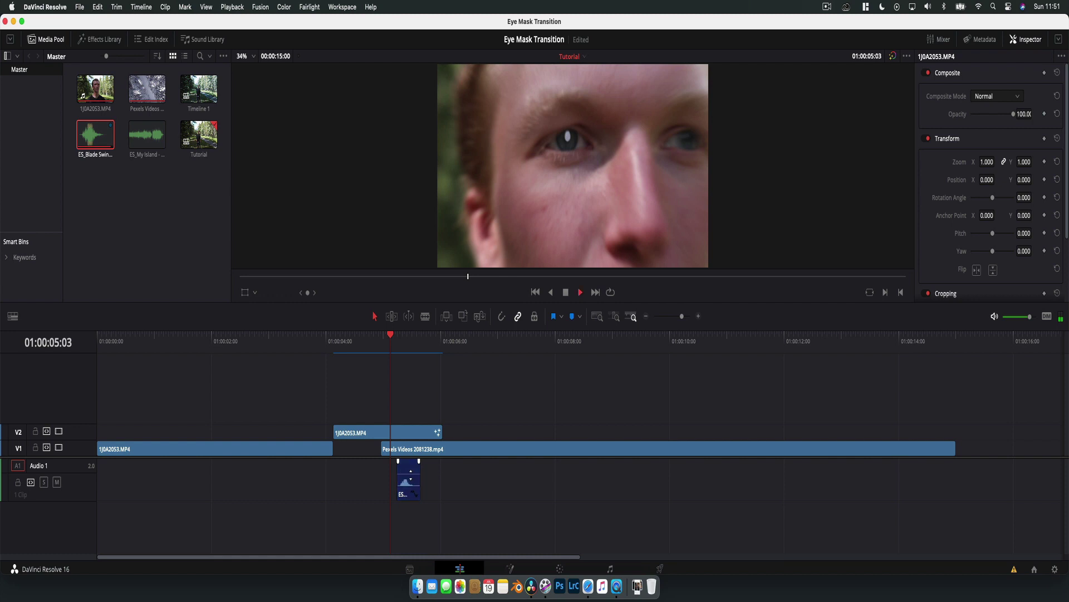
pyautogui.press('space')
pyautogui.moveTo(411, 466); pyautogui.dragTo(424, 468)
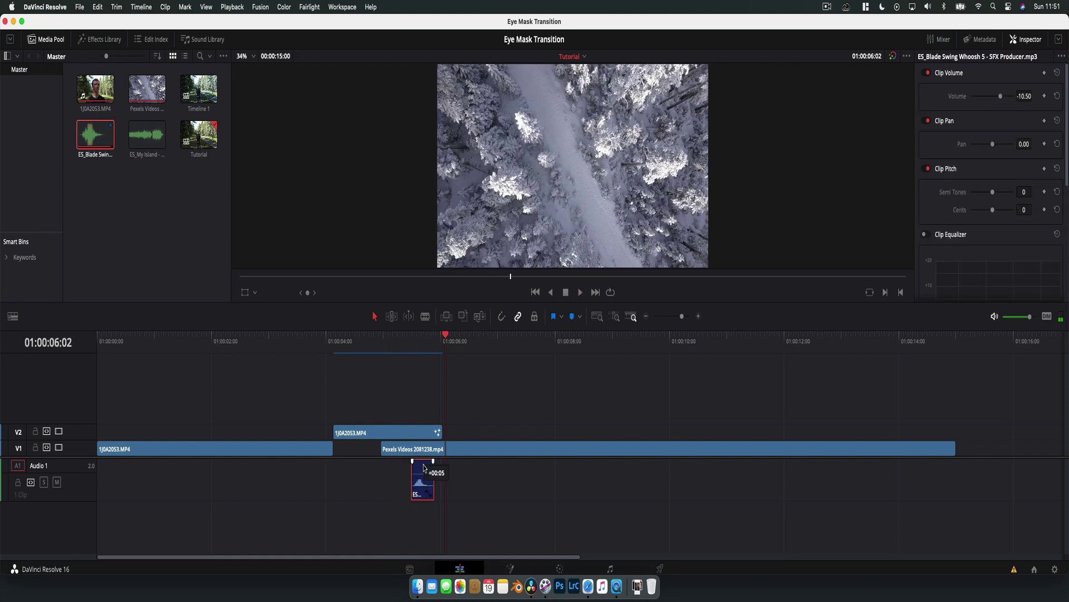
pyautogui.click(402, 357)
pyautogui.press('space')
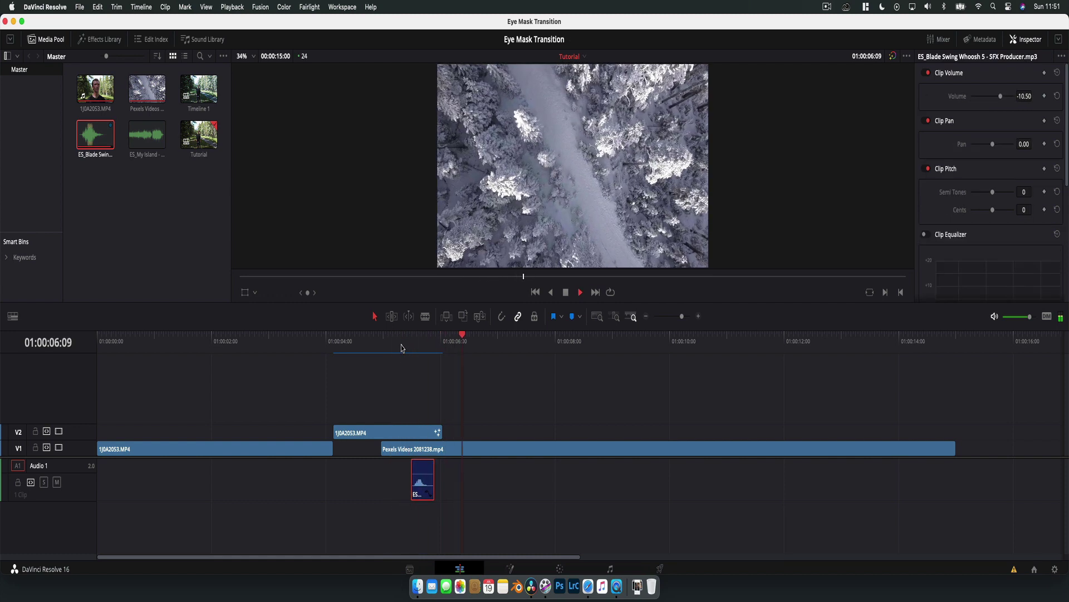
pyautogui.click(263, 356)
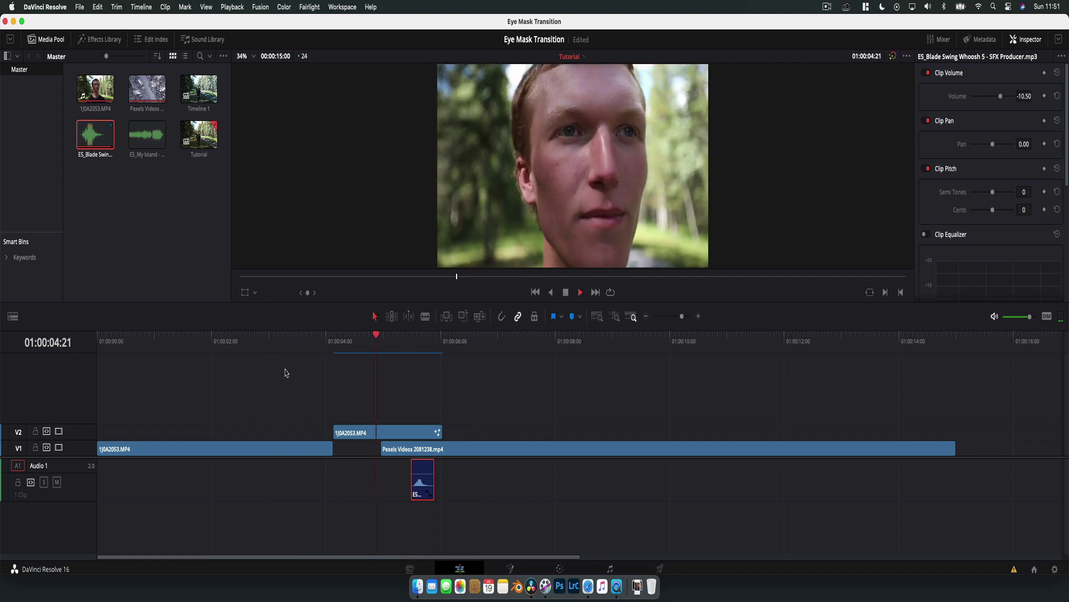